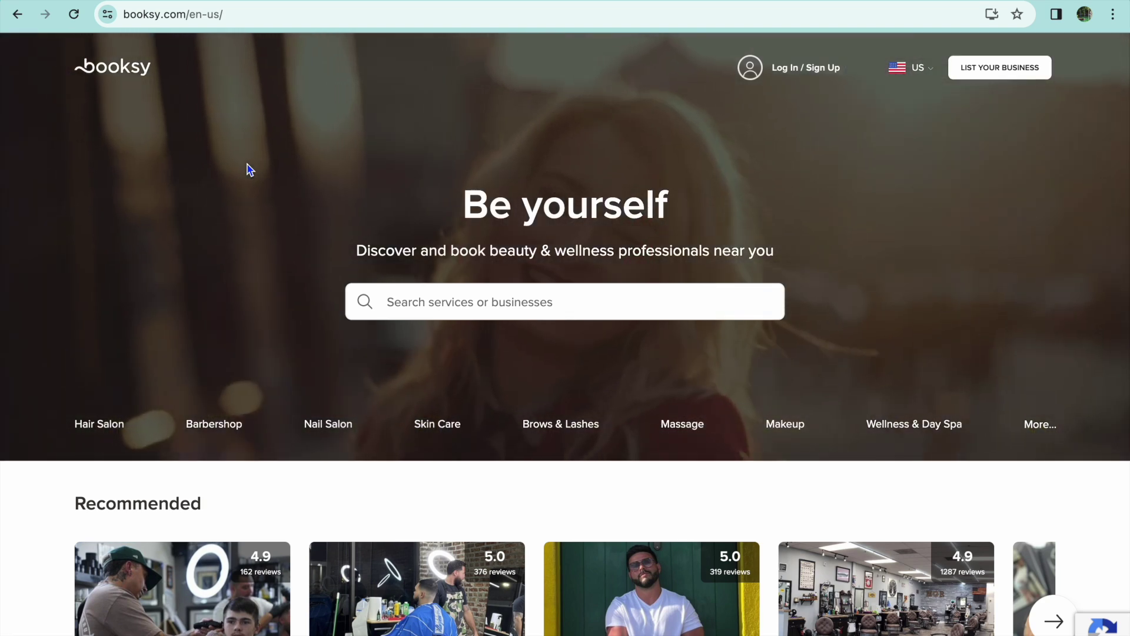
- Scroll up and down through the calendar day view
{"action": "scroll", "coordinate": [248, 167], "scroll_direction": "down", "scroll_amount": 1}
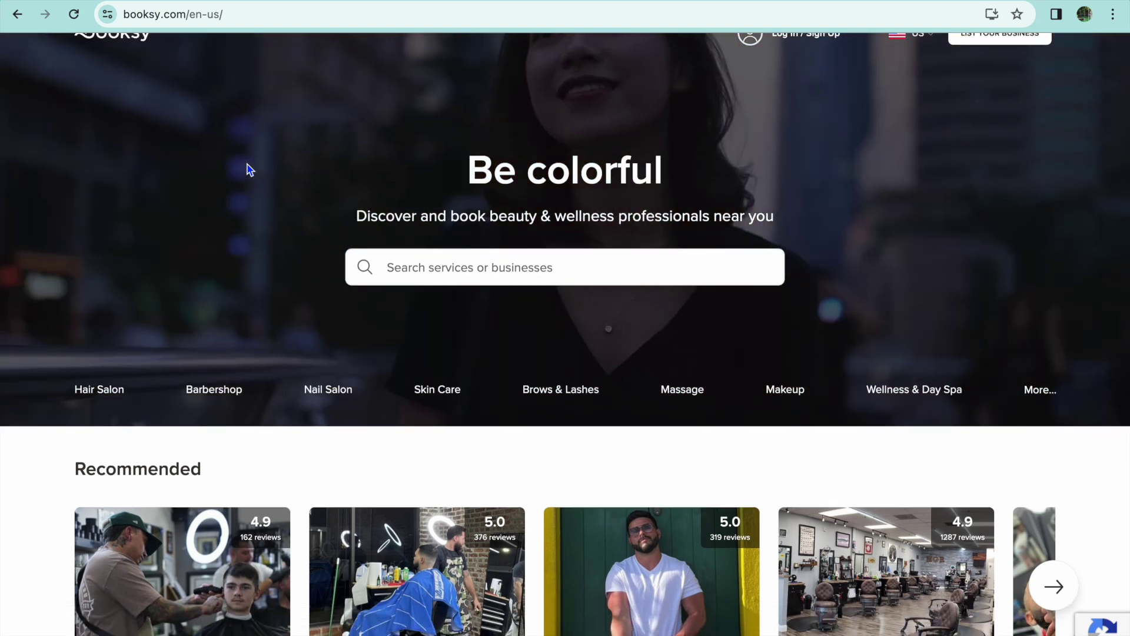
{"action": "scroll", "coordinate": [248, 168], "scroll_direction": "down", "scroll_amount": 1}
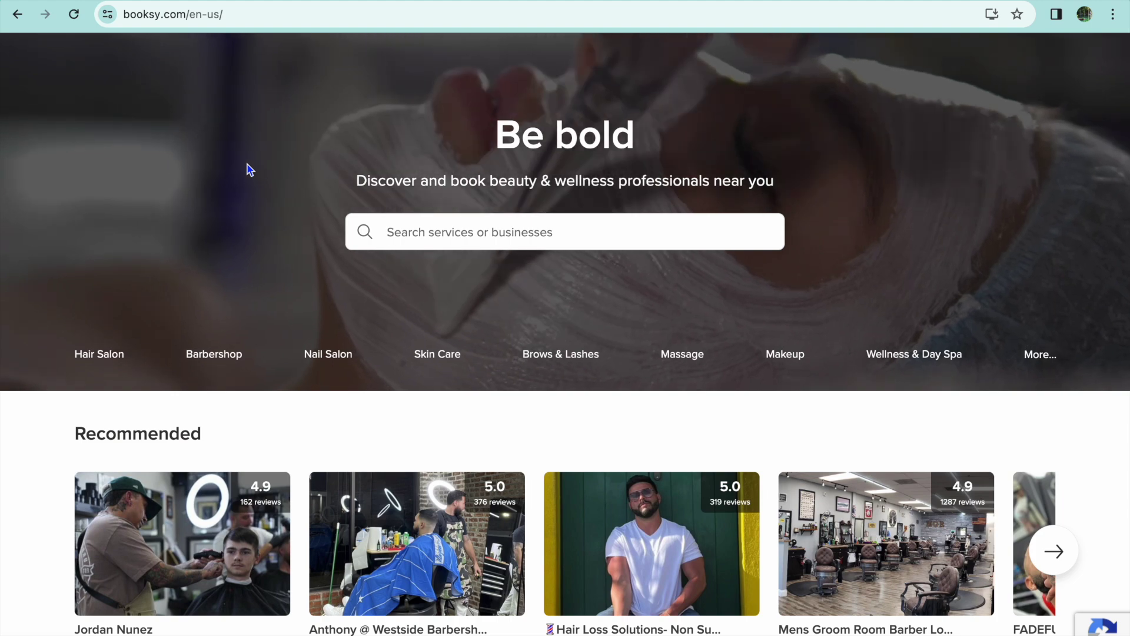
{"action": "scroll", "coordinate": [248, 170], "scroll_direction": "down", "scroll_amount": 1}
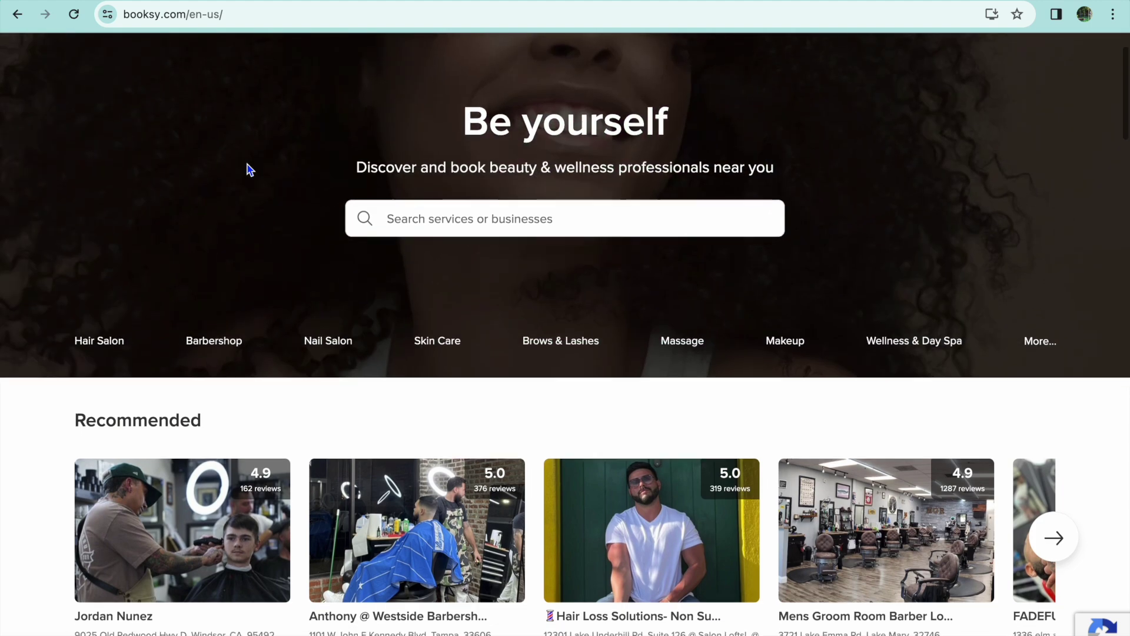
{"action": "scroll", "coordinate": [248, 170], "scroll_direction": "up", "scroll_amount": 2}
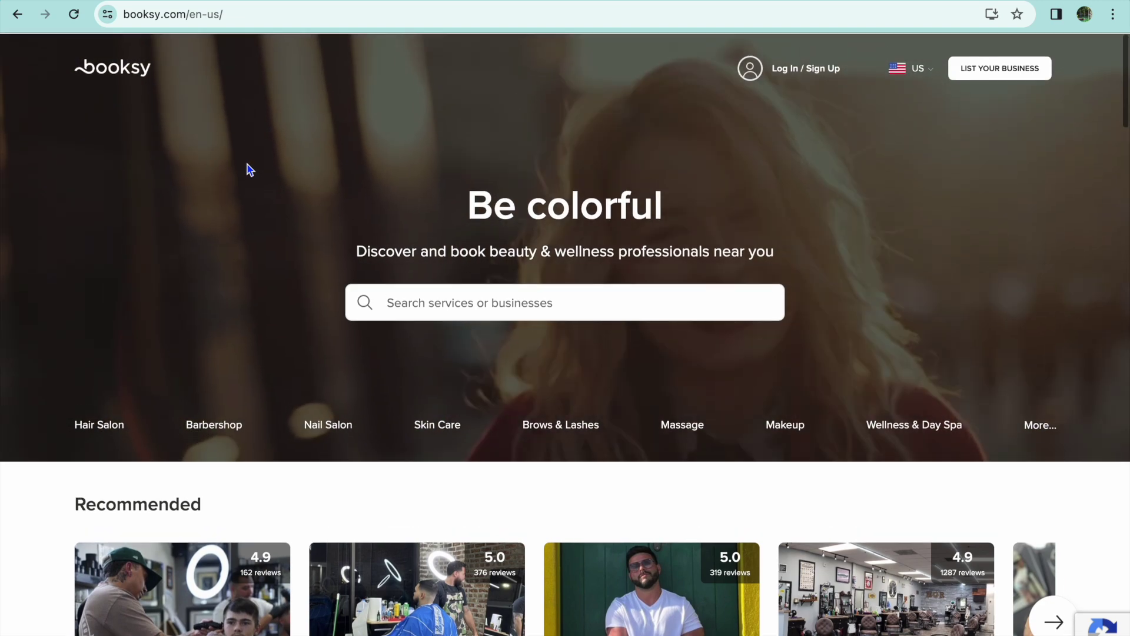
{"action": "scroll", "coordinate": [247, 164], "scroll_direction": "down", "scroll_amount": 7}
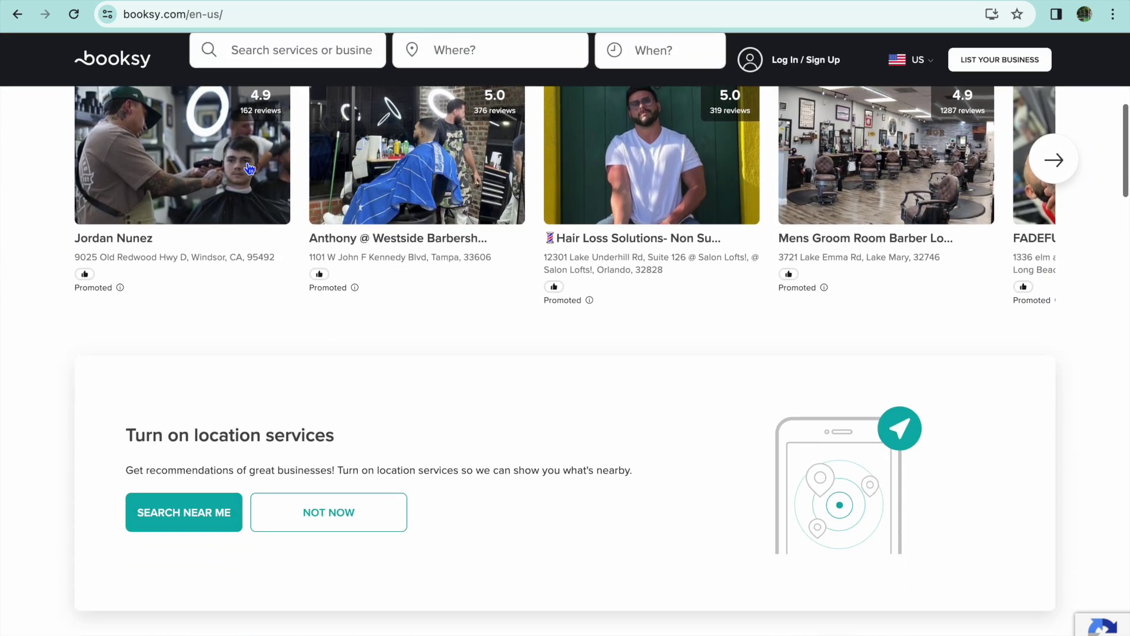
{"action": "scroll", "coordinate": [250, 169], "scroll_direction": "up", "scroll_amount": 1}
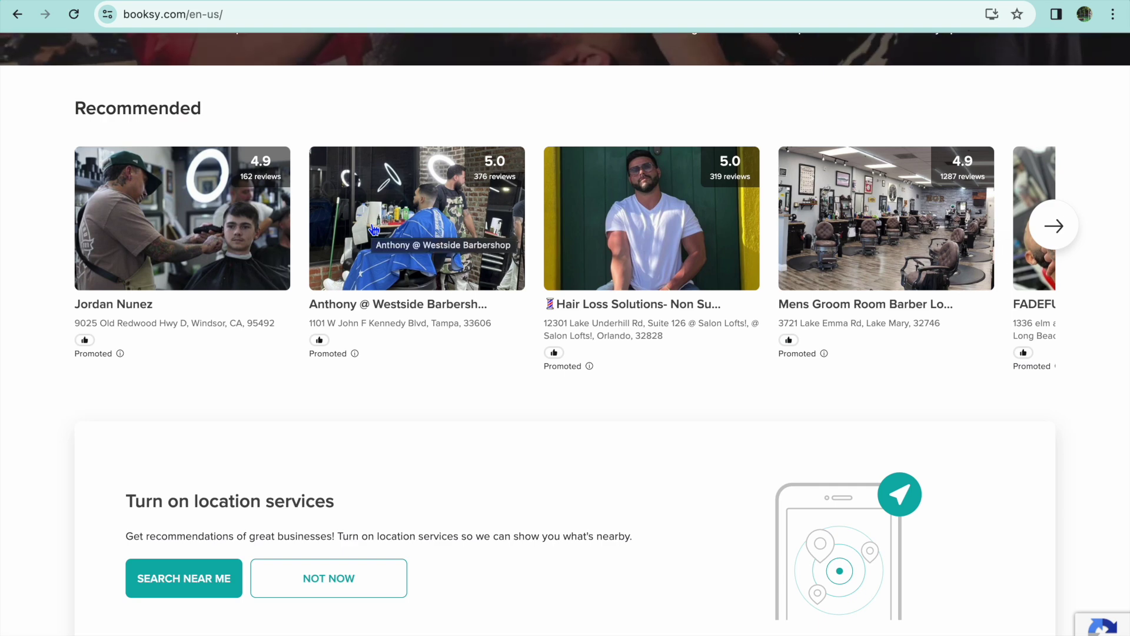
{"action": "scroll", "coordinate": [374, 229], "scroll_direction": "up", "scroll_amount": 1}
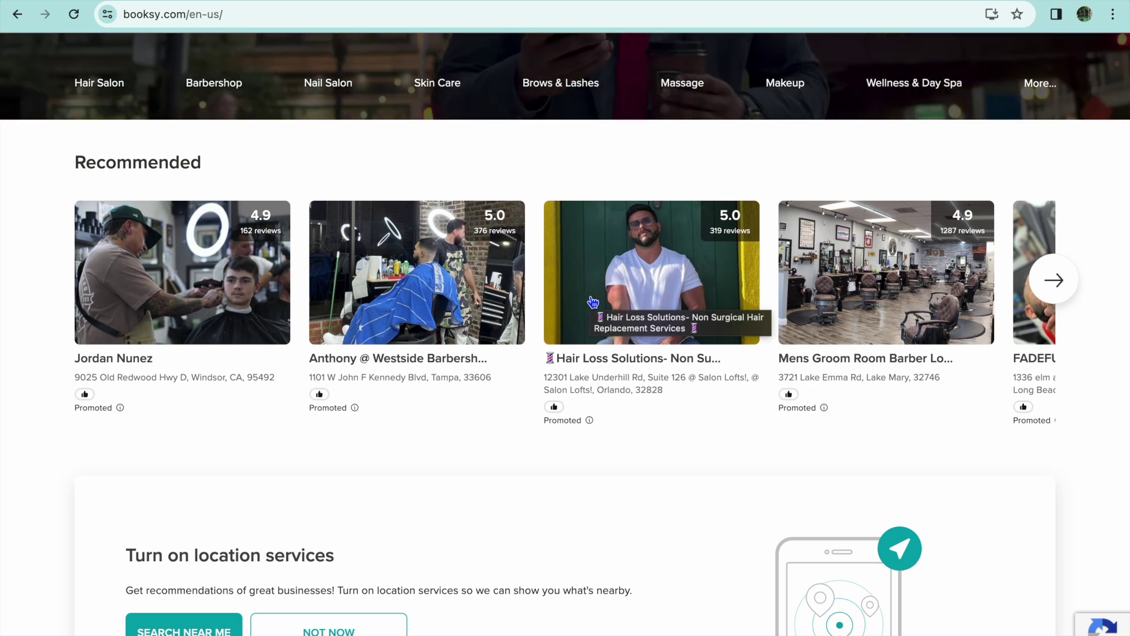
{"action": "scroll", "coordinate": [593, 302], "scroll_direction": "up", "scroll_amount": 1}
{"action": "scroll", "coordinate": [593, 302], "scroll_direction": "down", "scroll_amount": 3}
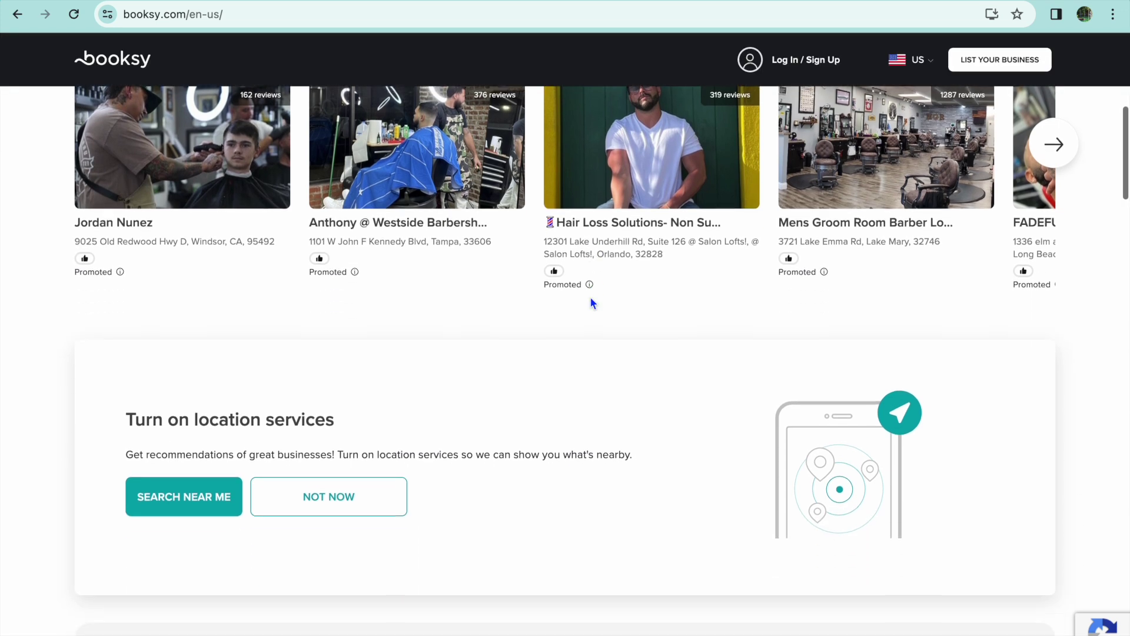
{"action": "scroll", "coordinate": [593, 302], "scroll_direction": "down", "scroll_amount": 1}
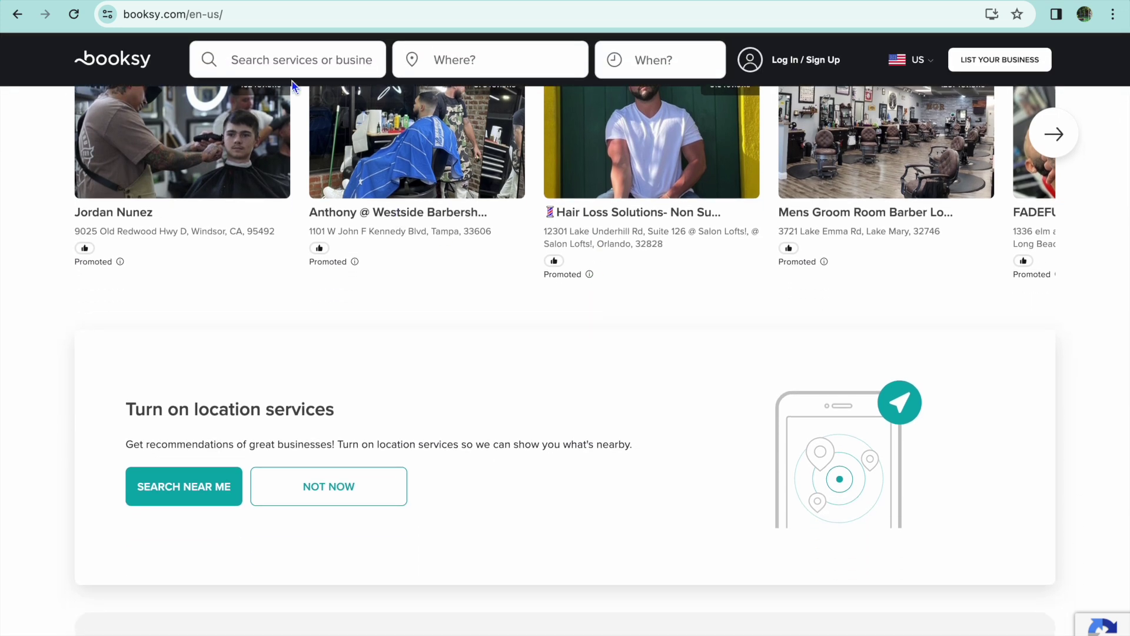
- Open Business Settings and enter its Services Setup section
{"action": "scroll", "coordinate": [424, 196], "scroll_direction": "up", "scroll_amount": 6}
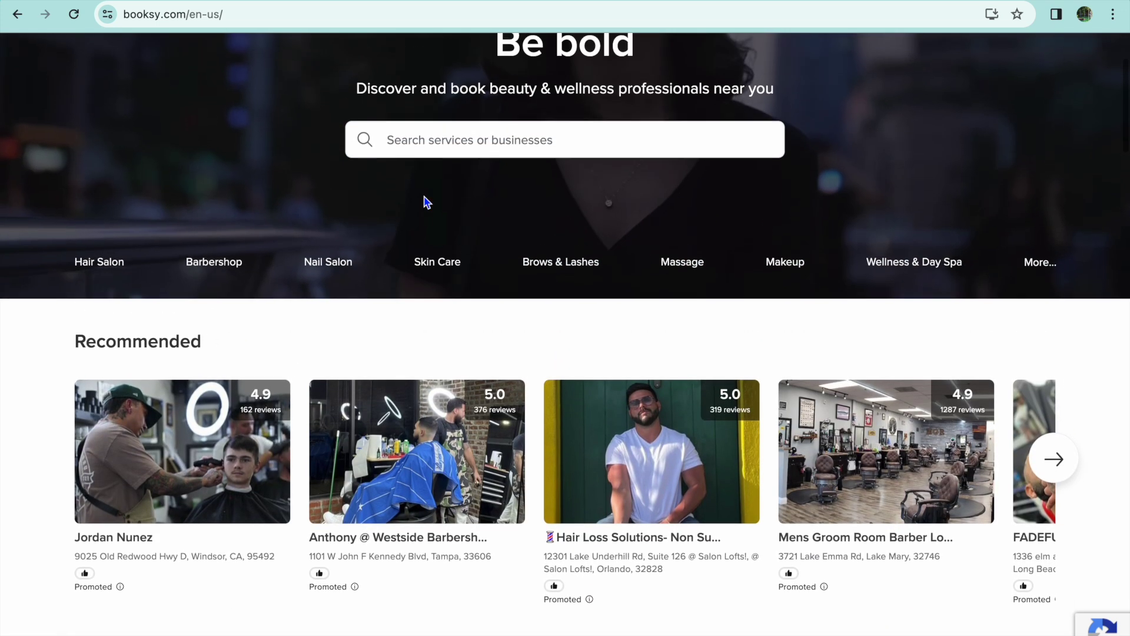
{"action": "scroll", "coordinate": [427, 202], "scroll_direction": "up", "scroll_amount": 3}
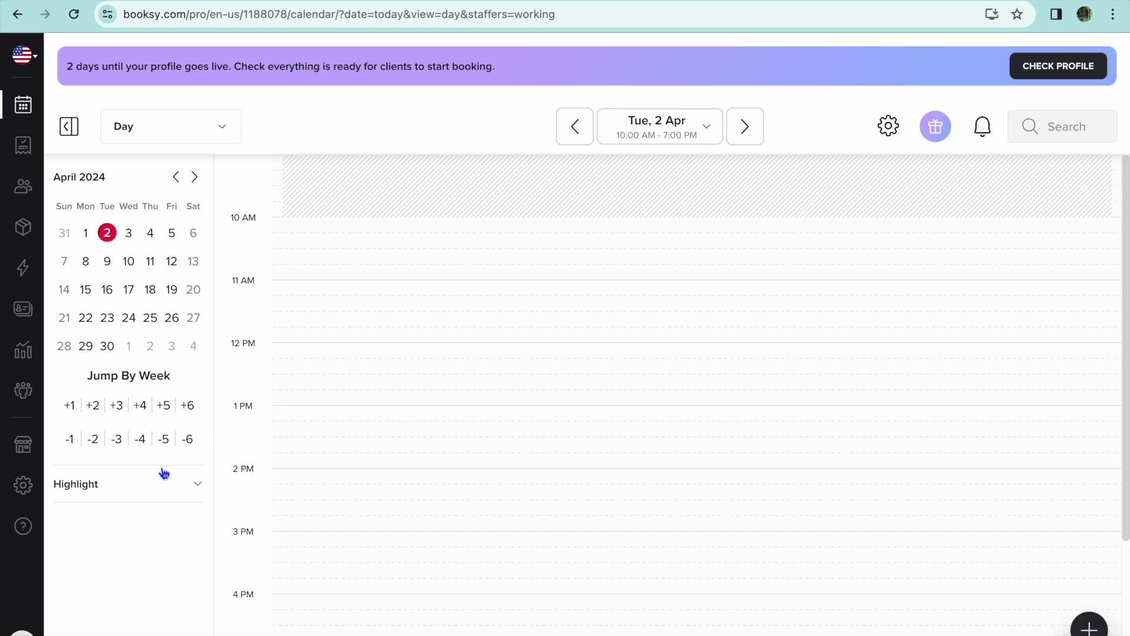
{"action": "left_click", "coordinate": [23, 490]}
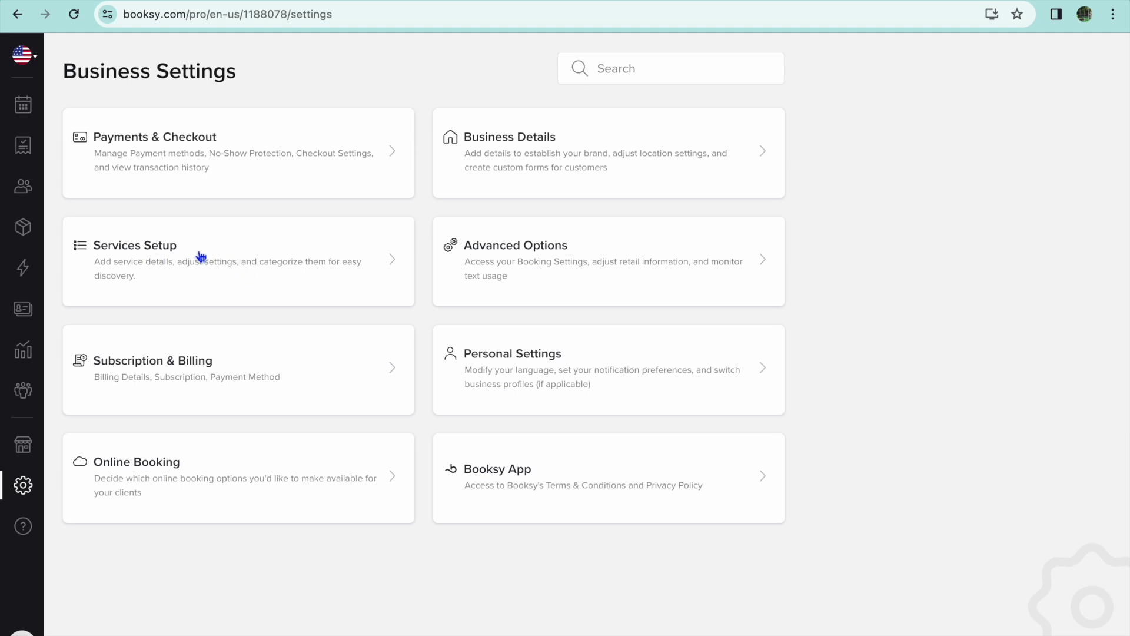
{"action": "left_click", "coordinate": [220, 259]}
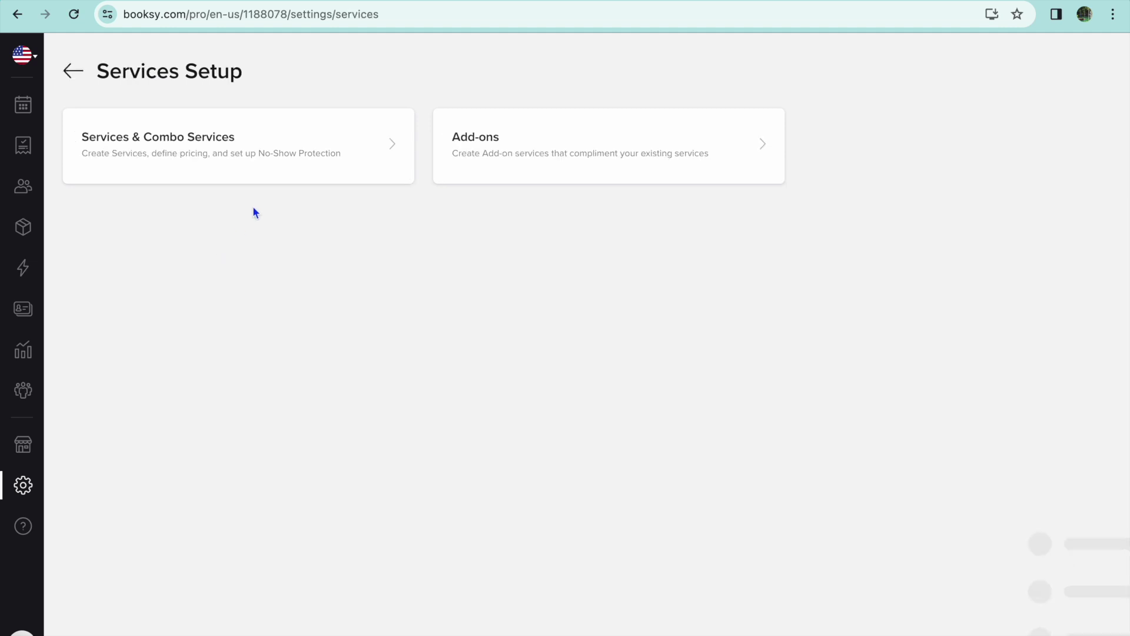
- Open Services & Combo Services and bring up Male Haircut's Edit Service form
{"action": "left_click", "coordinate": [255, 149]}
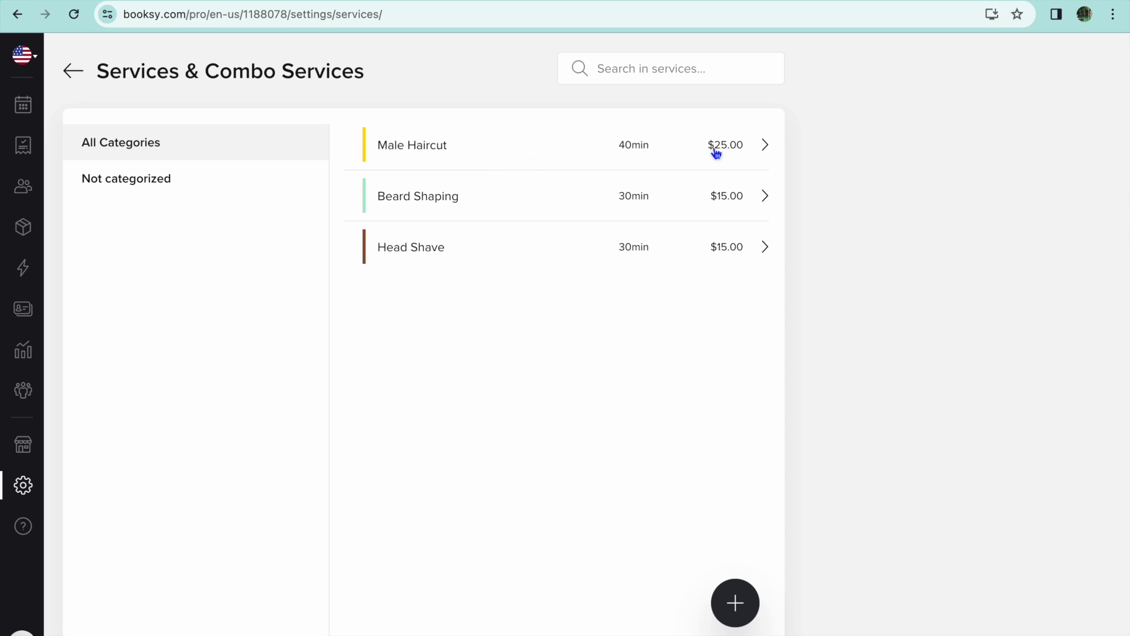
{"action": "left_click", "coordinate": [644, 149]}
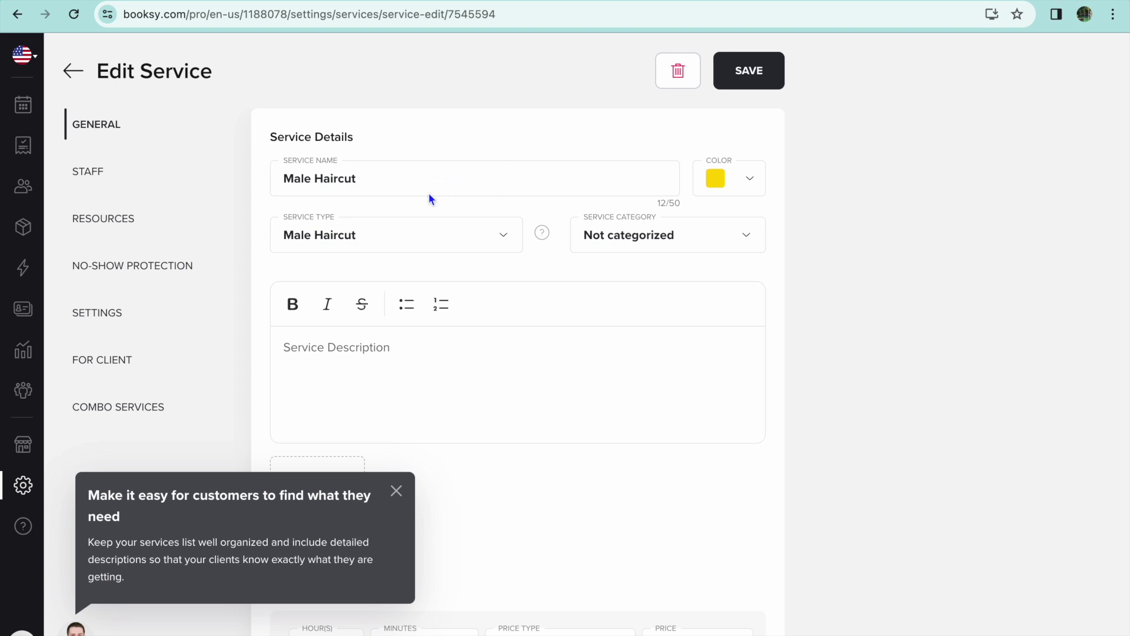
{"action": "left_click", "coordinate": [394, 170]}
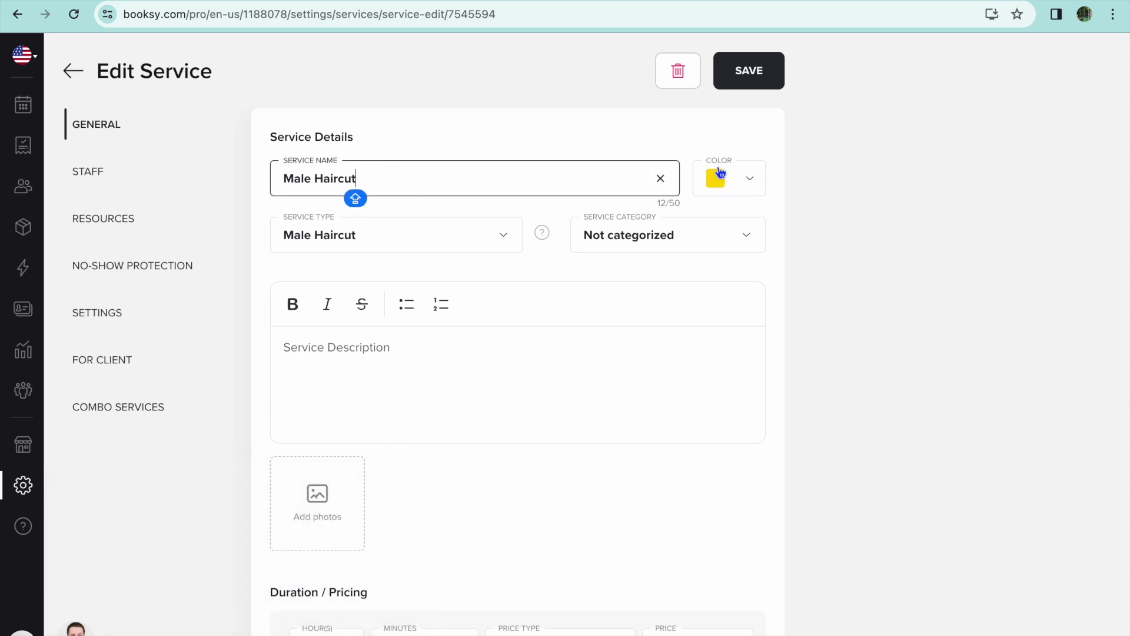
- Inspect Male Haircut's service type and $25.00 price unchanged, then go back to the services list
{"action": "left_click", "coordinate": [506, 242]}
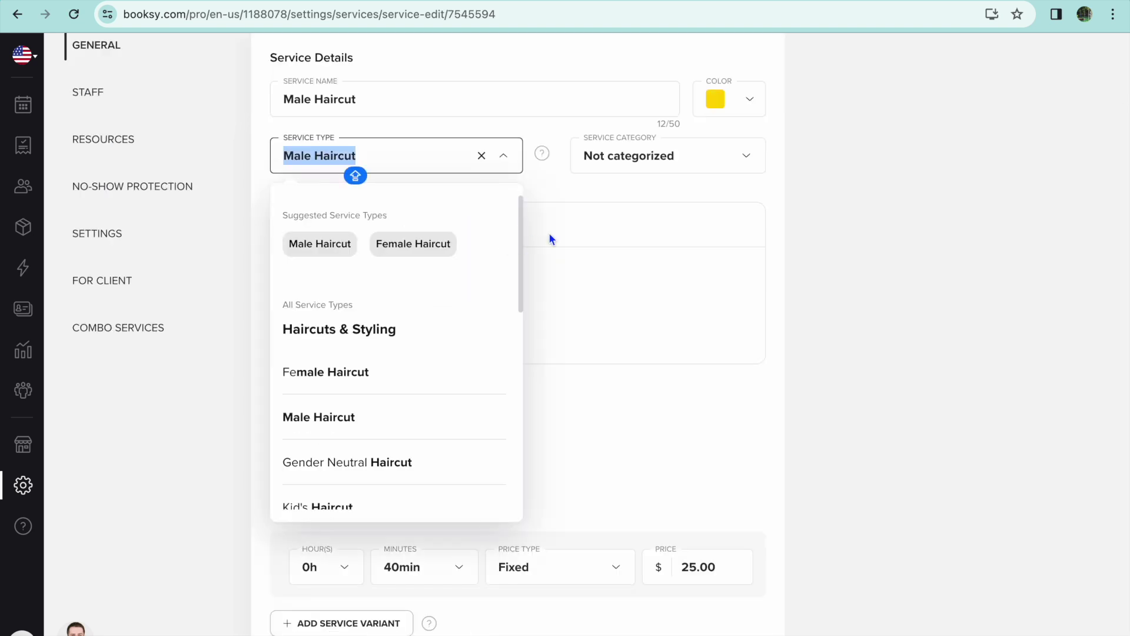
{"action": "scroll", "coordinate": [452, 290], "scroll_direction": "down", "scroll_amount": 2}
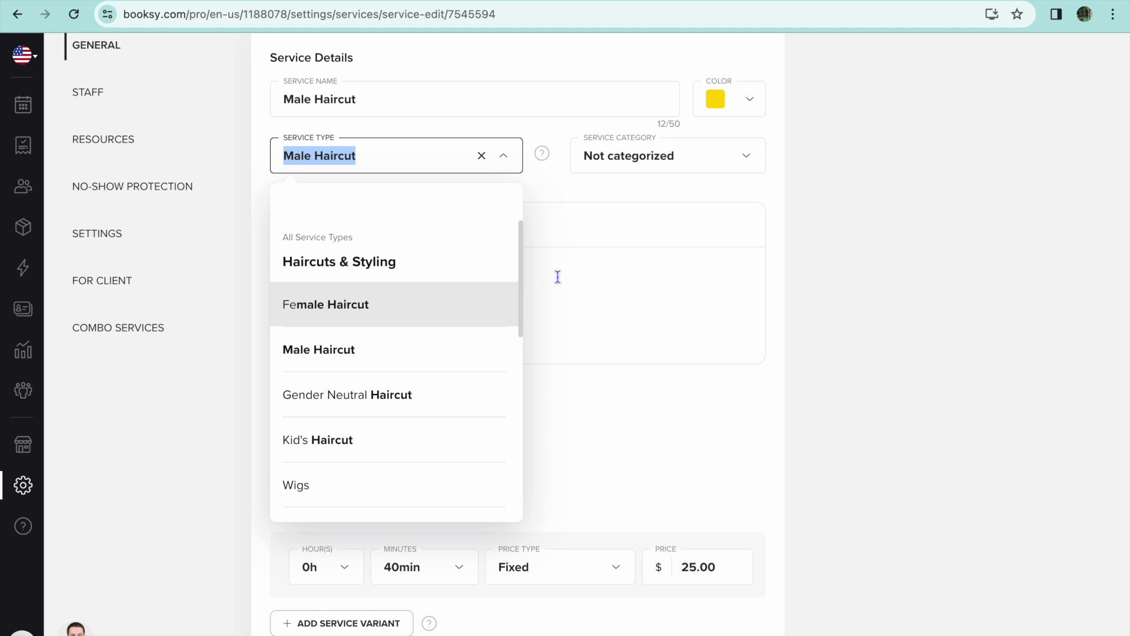
{"action": "left_click", "coordinate": [562, 235]}
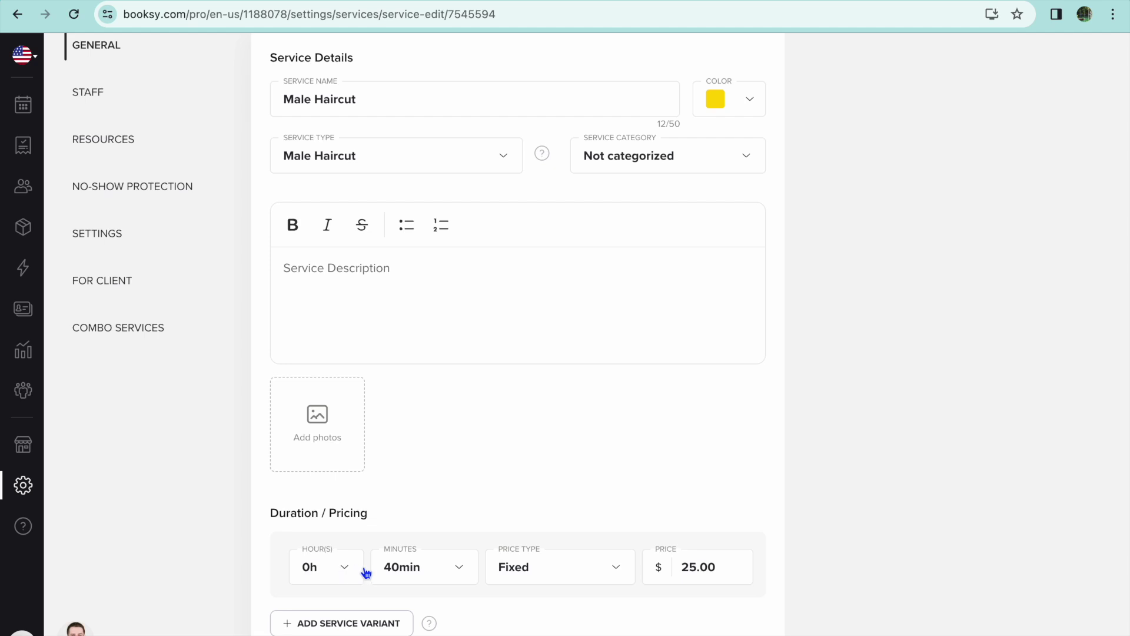
{"action": "left_click", "coordinate": [685, 561]}
{"action": "scroll", "coordinate": [392, 337], "scroll_direction": "up", "scroll_amount": 3}
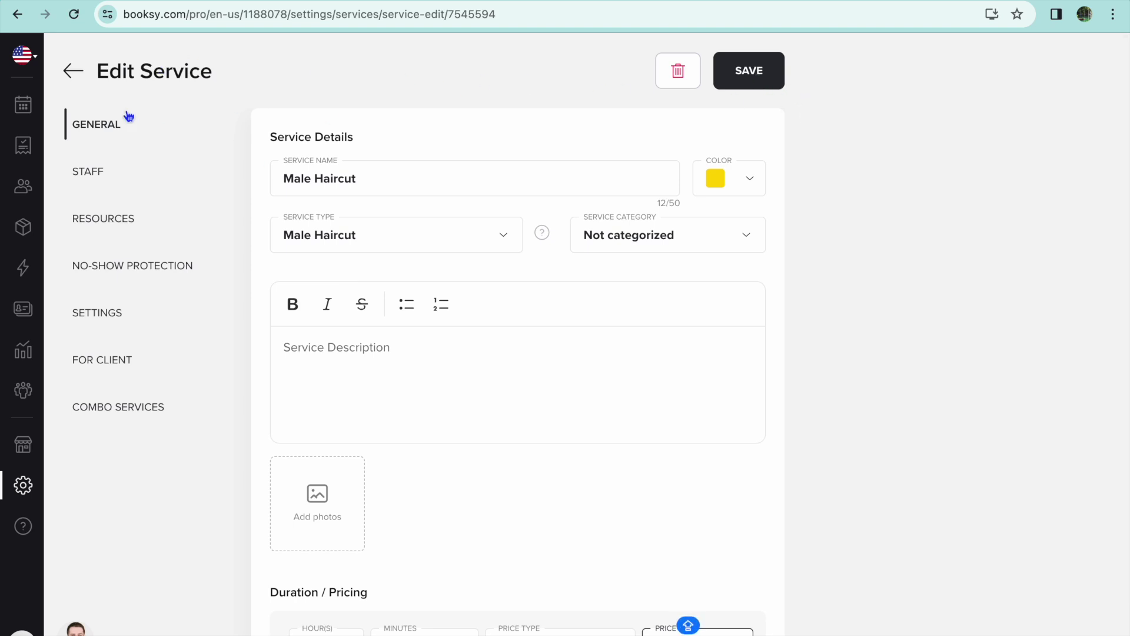
{"action": "left_click", "coordinate": [73, 71]}
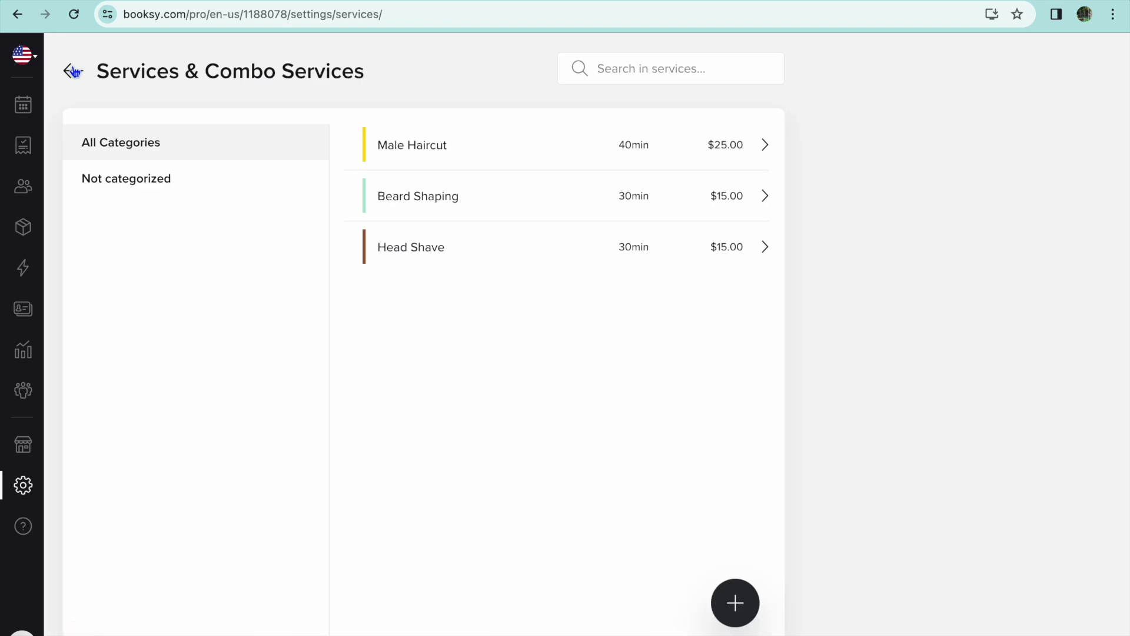
{"action": "left_click", "coordinate": [736, 601]}
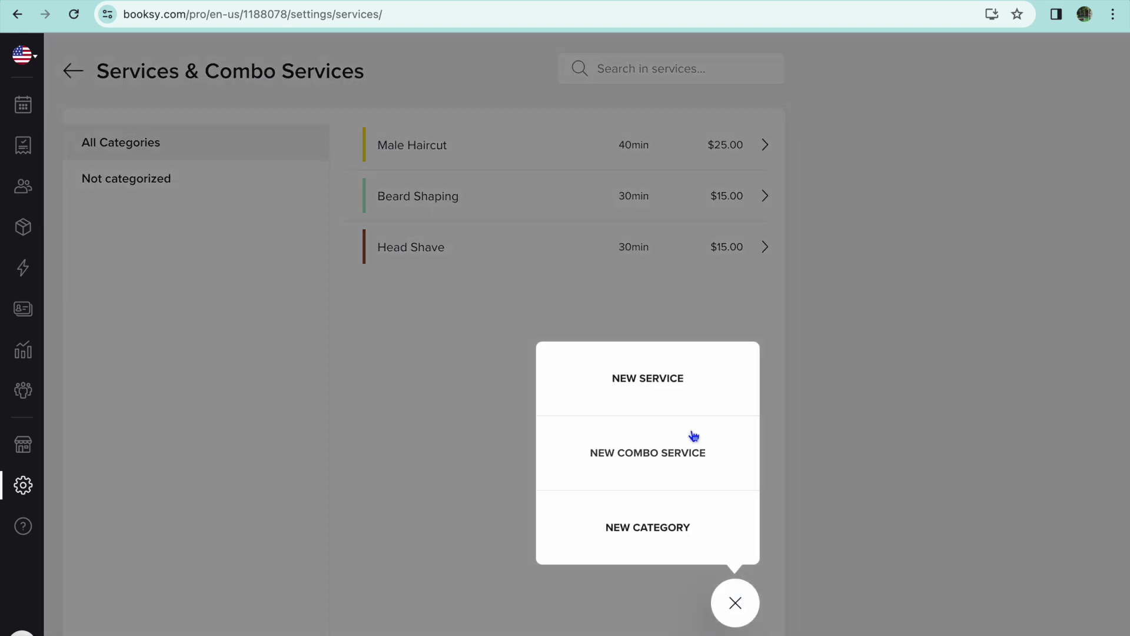
- Add a new service named Beard Grooming with a blue colour
{"action": "left_click", "coordinate": [656, 384]}
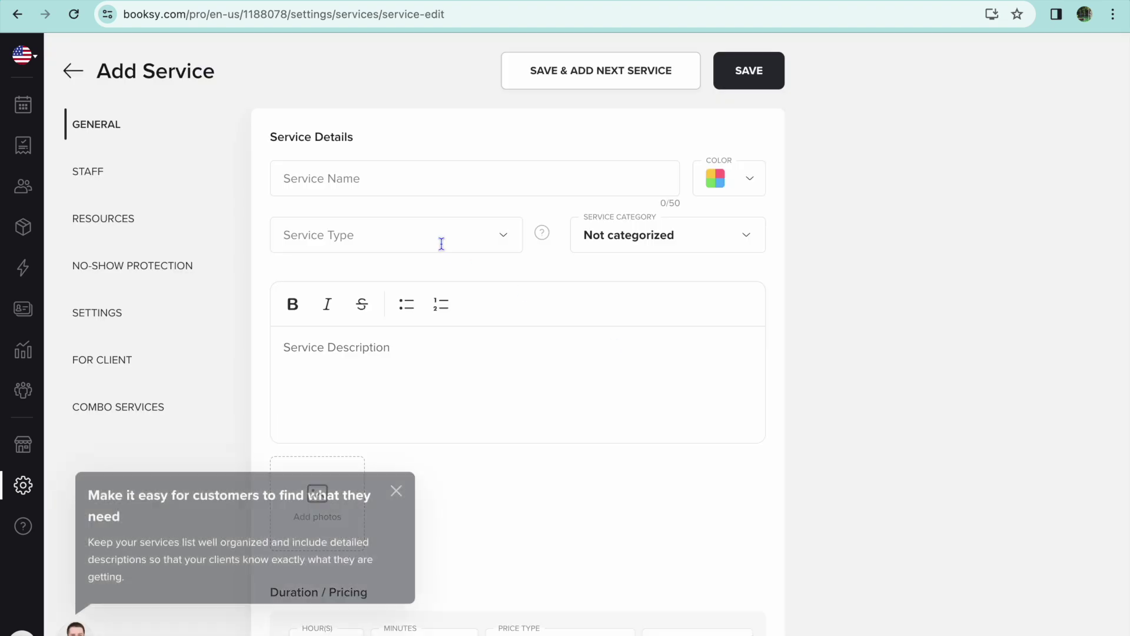
{"action": "left_click", "coordinate": [397, 174]}
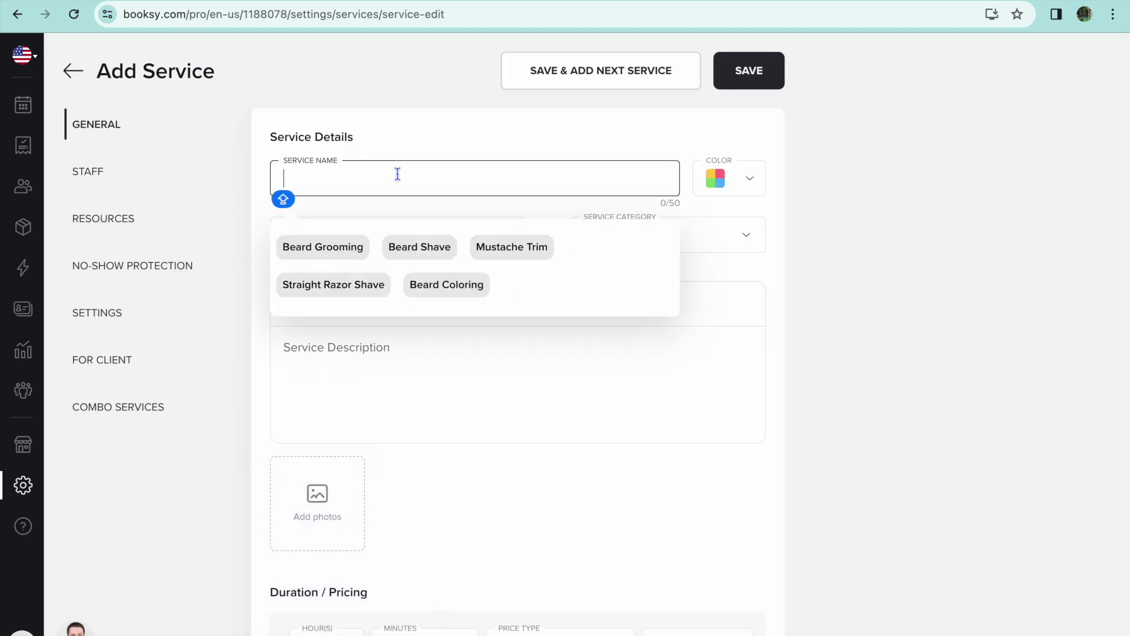
{"action": "left_click", "coordinate": [331, 248]}
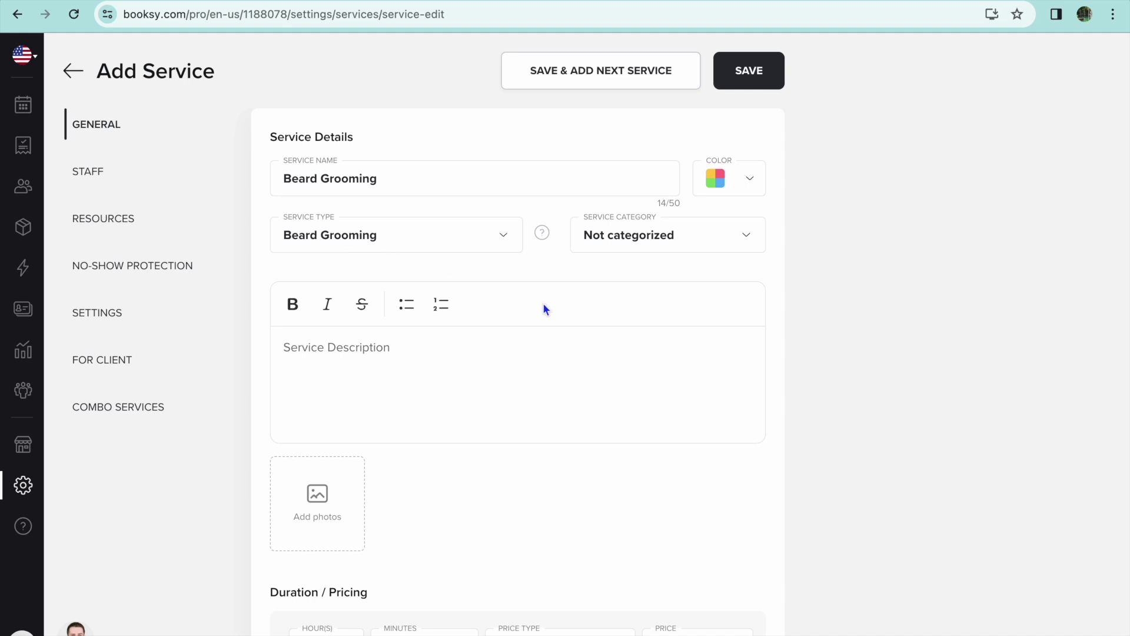
{"action": "left_click", "coordinate": [741, 182]}
{"action": "left_click", "coordinate": [433, 408]}
- Keep a 30min duration and $15.00 price, save it, and return to Business Settings
{"action": "scroll", "coordinate": [474, 419], "scroll_direction": "down", "scroll_amount": 1}
{"action": "scroll", "coordinate": [474, 419], "scroll_direction": "down", "scroll_amount": 2}
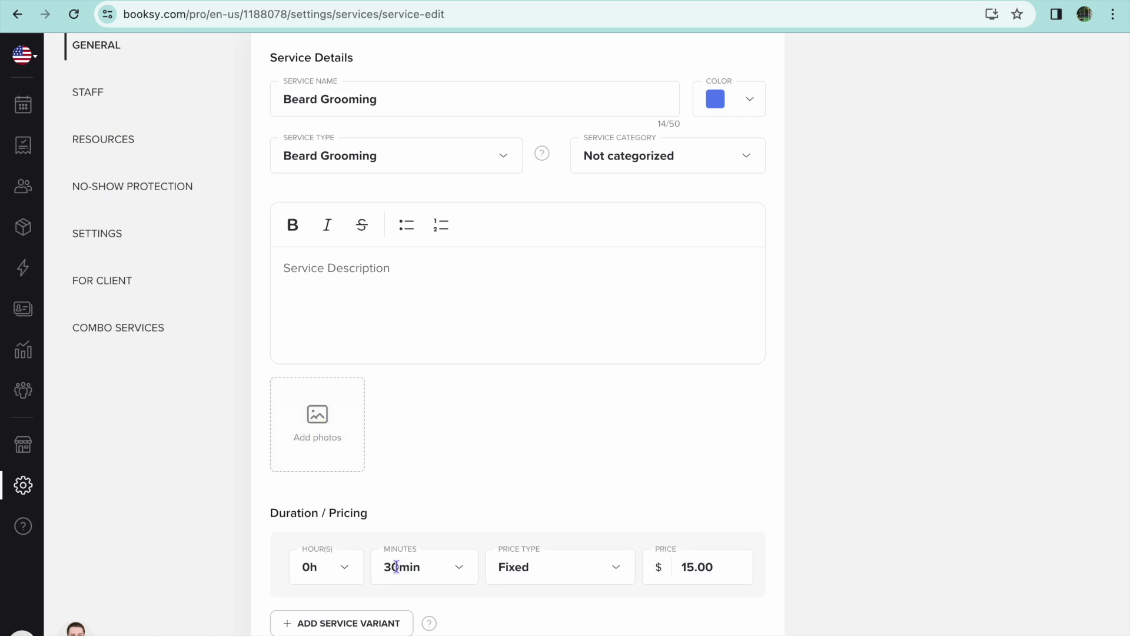
{"action": "left_click", "coordinate": [437, 567]}
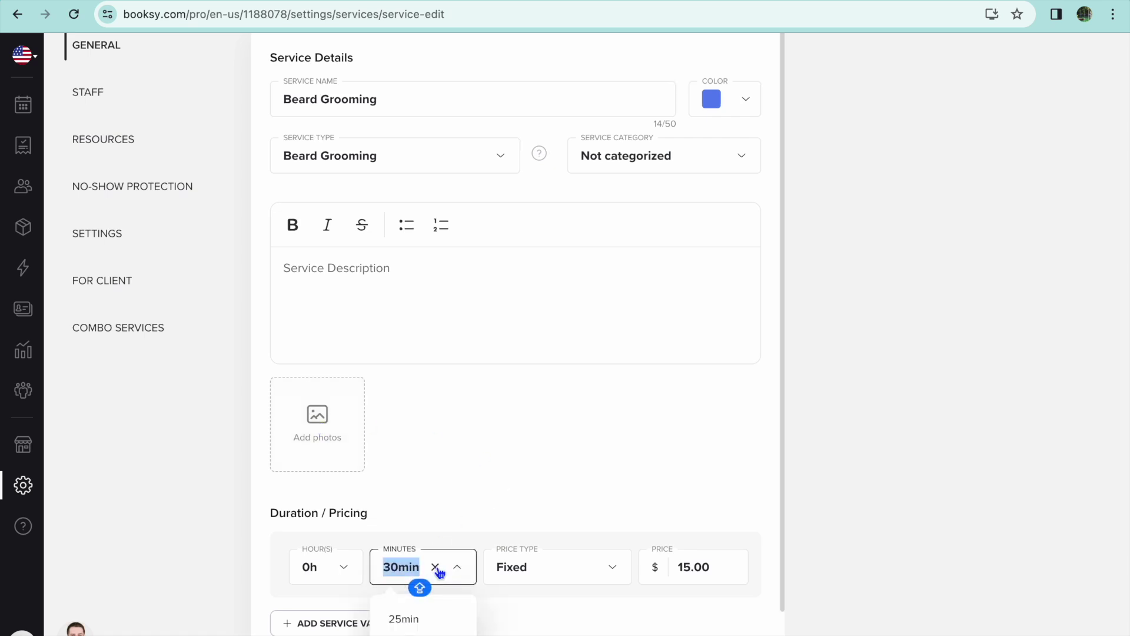
{"action": "left_click", "coordinate": [560, 626]}
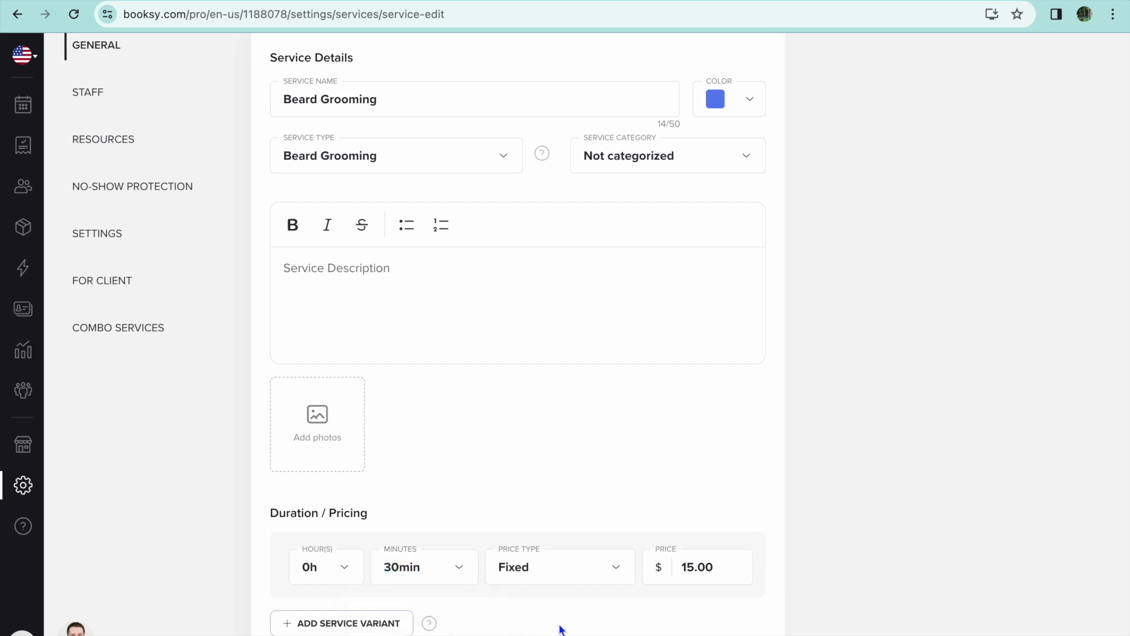
{"action": "left_click", "coordinate": [685, 567]}
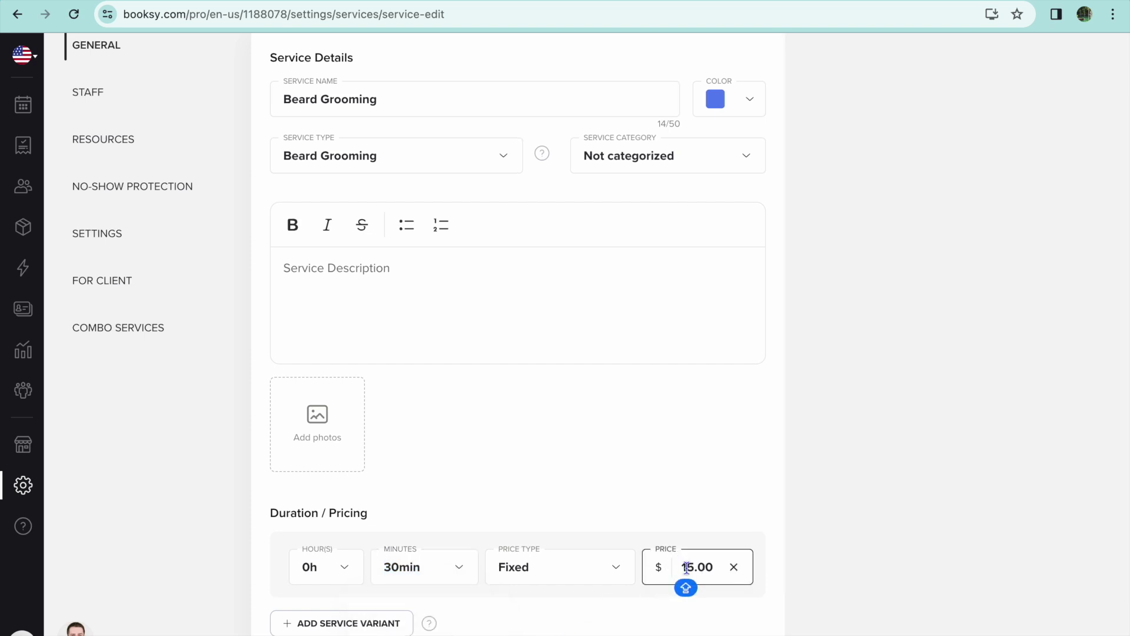
{"action": "scroll", "coordinate": [580, 411], "scroll_direction": "up", "scroll_amount": 2}
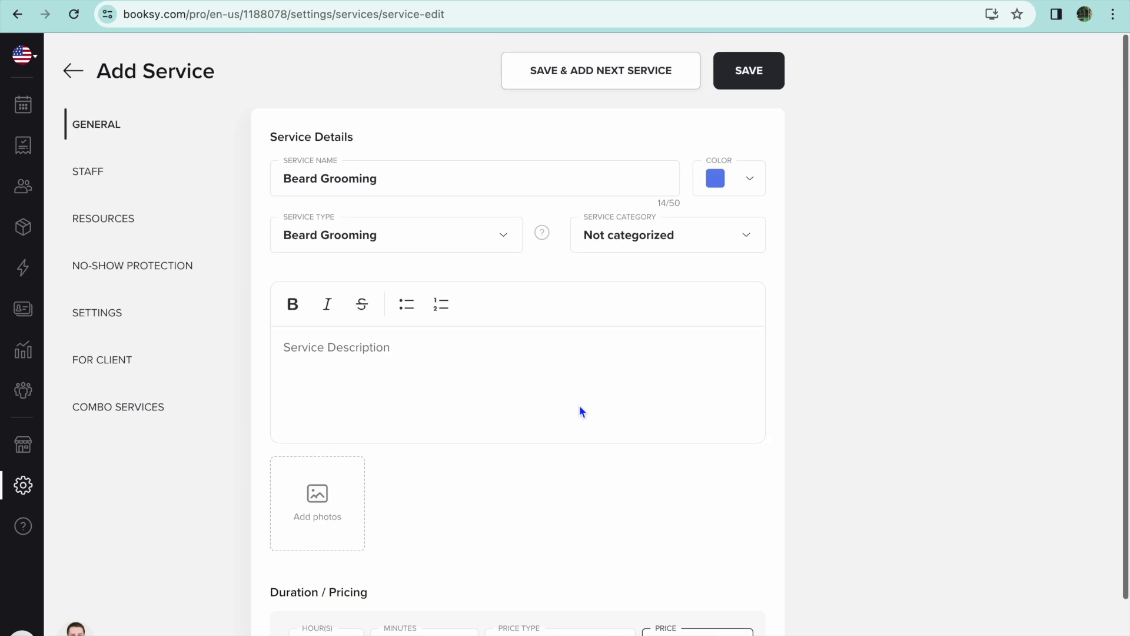
{"action": "left_click", "coordinate": [748, 72]}
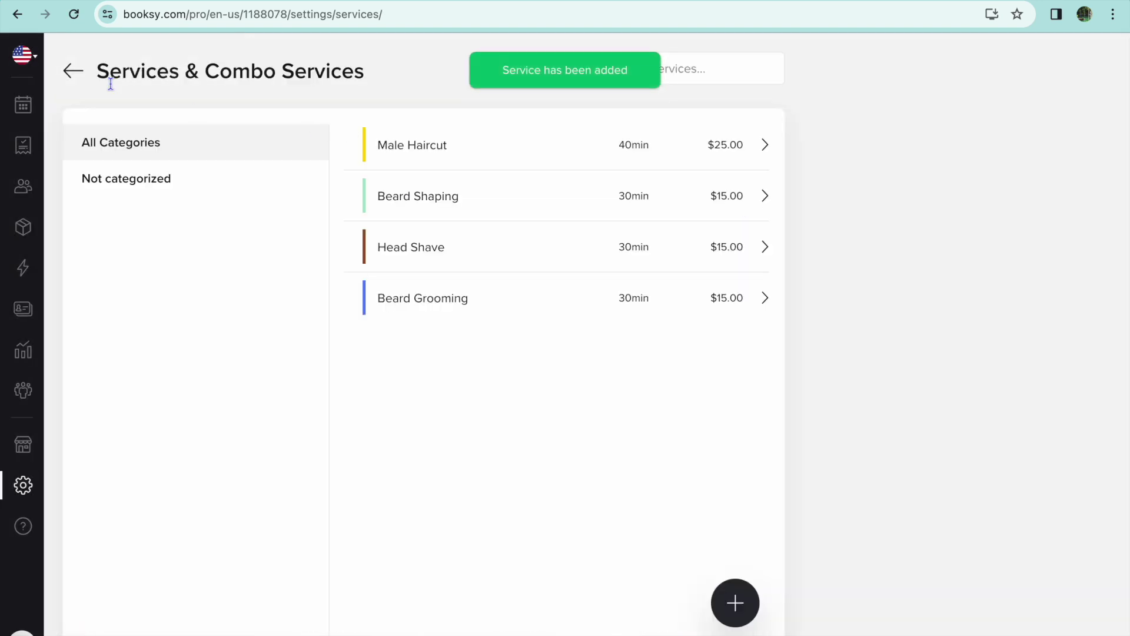
{"action": "left_click", "coordinate": [78, 73]}
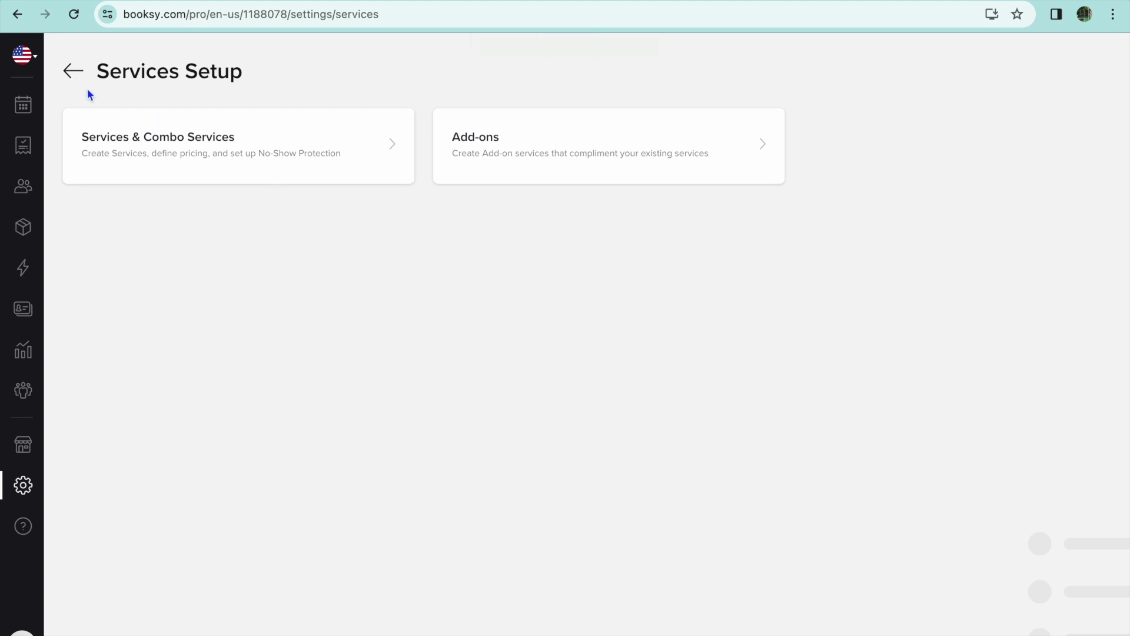
{"action": "left_click", "coordinate": [76, 74]}
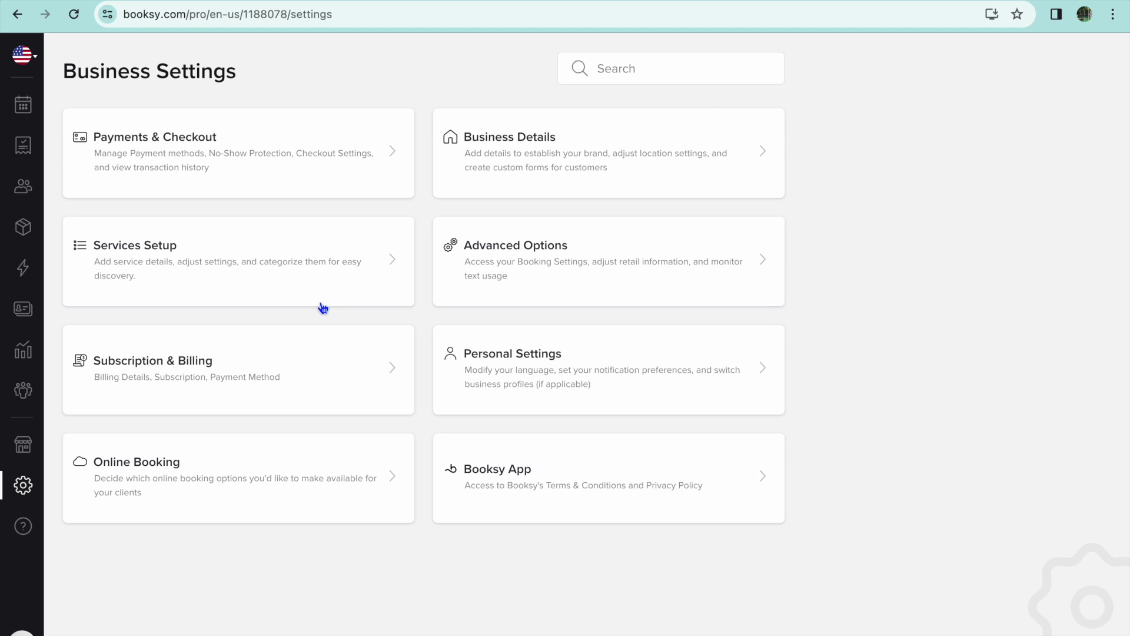
- Review DOSE OF WISDOM's Business Name & Info, including the empty Instagram and Facebook links
{"action": "left_click", "coordinate": [503, 167]}
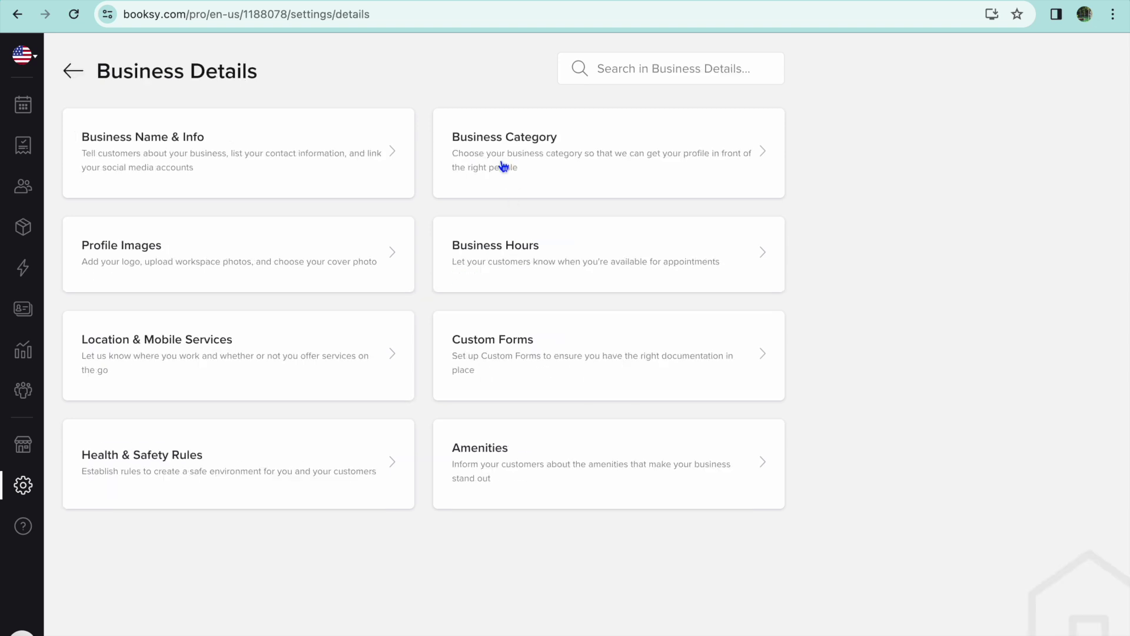
{"action": "left_click", "coordinate": [298, 164]}
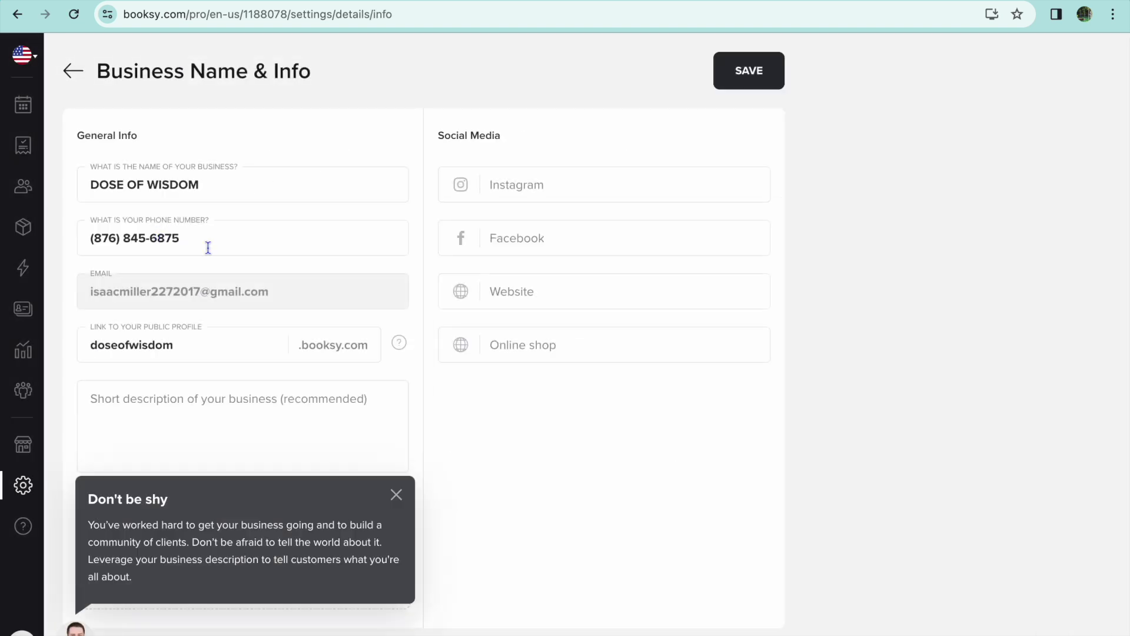
{"action": "left_click", "coordinate": [563, 183]}
{"action": "left_click", "coordinate": [545, 236]}
{"action": "left_click", "coordinate": [546, 318]}
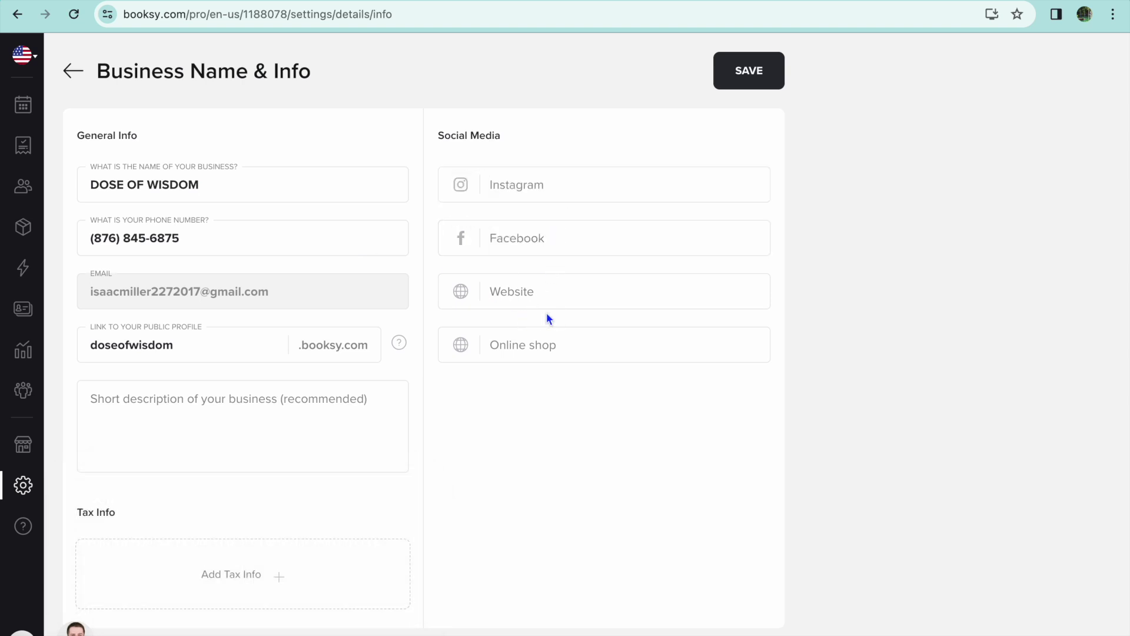
{"action": "left_click", "coordinate": [66, 75]}
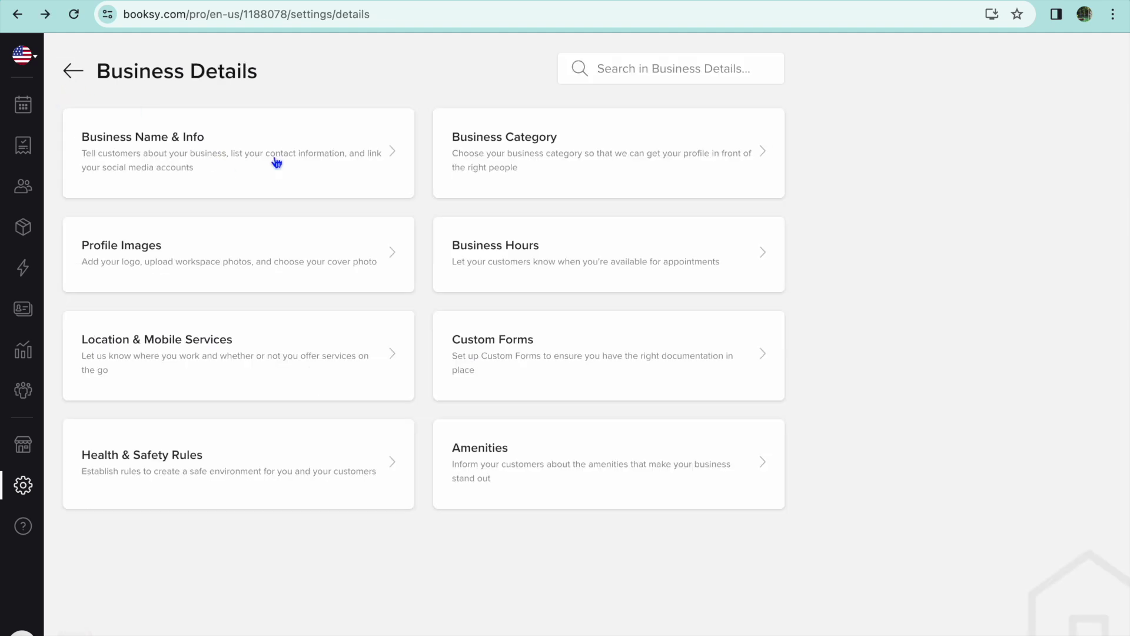
- Check Business Hours (Mon–Fri 10:00 AM–7:00 PM, weekends off) and dismiss the tip
{"action": "left_click", "coordinate": [496, 254]}
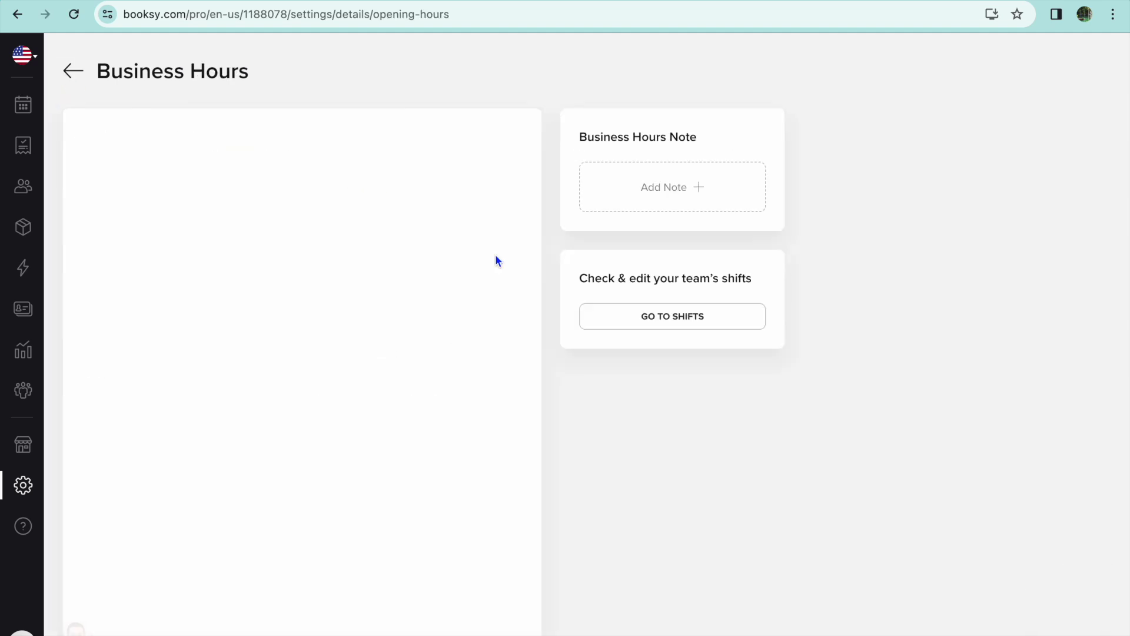
{"action": "scroll", "coordinate": [331, 293], "scroll_direction": "down", "scroll_amount": 1}
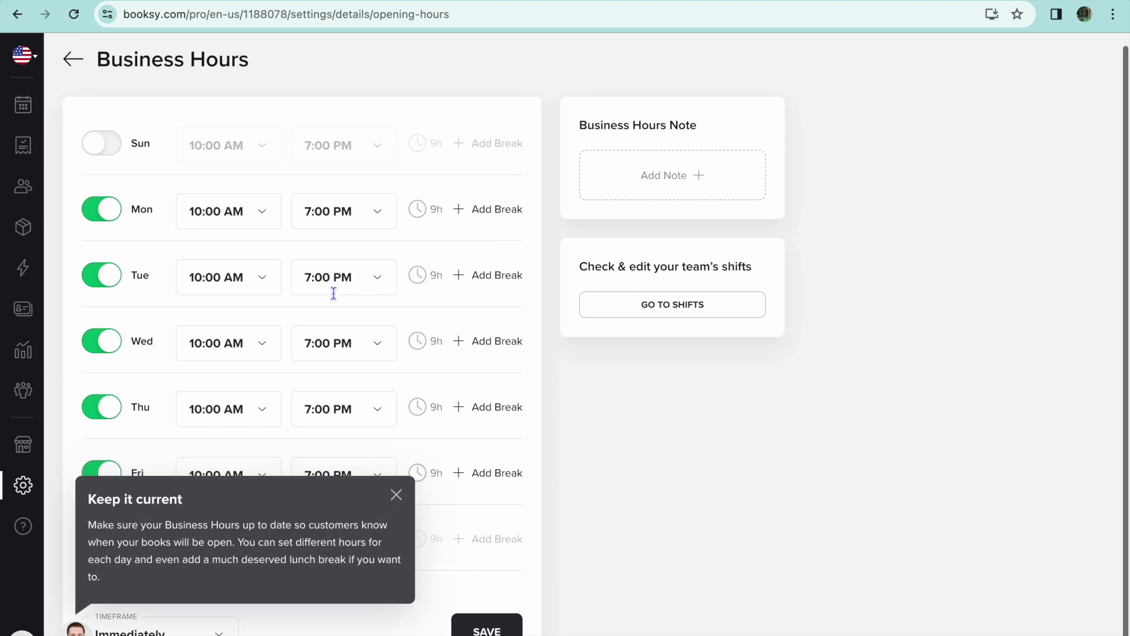
{"action": "left_click", "coordinate": [396, 498]}
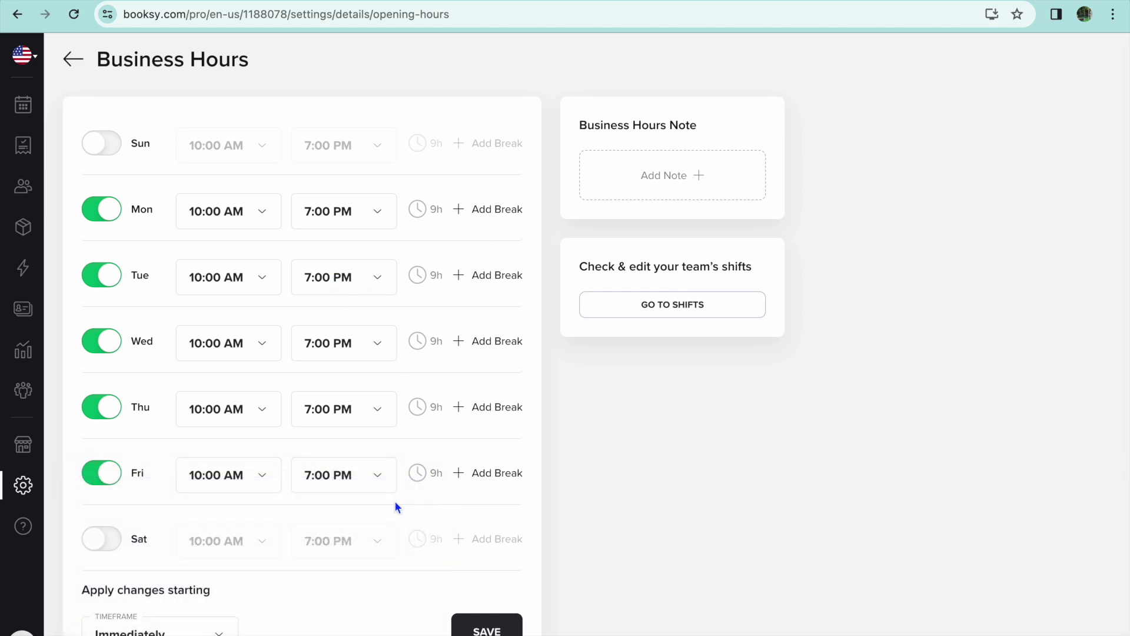
{"action": "scroll", "coordinate": [389, 366], "scroll_direction": "up", "scroll_amount": 1}
- View Custom Forms and a blank new custom form, then back out to Business Details
{"action": "left_click", "coordinate": [73, 59]}
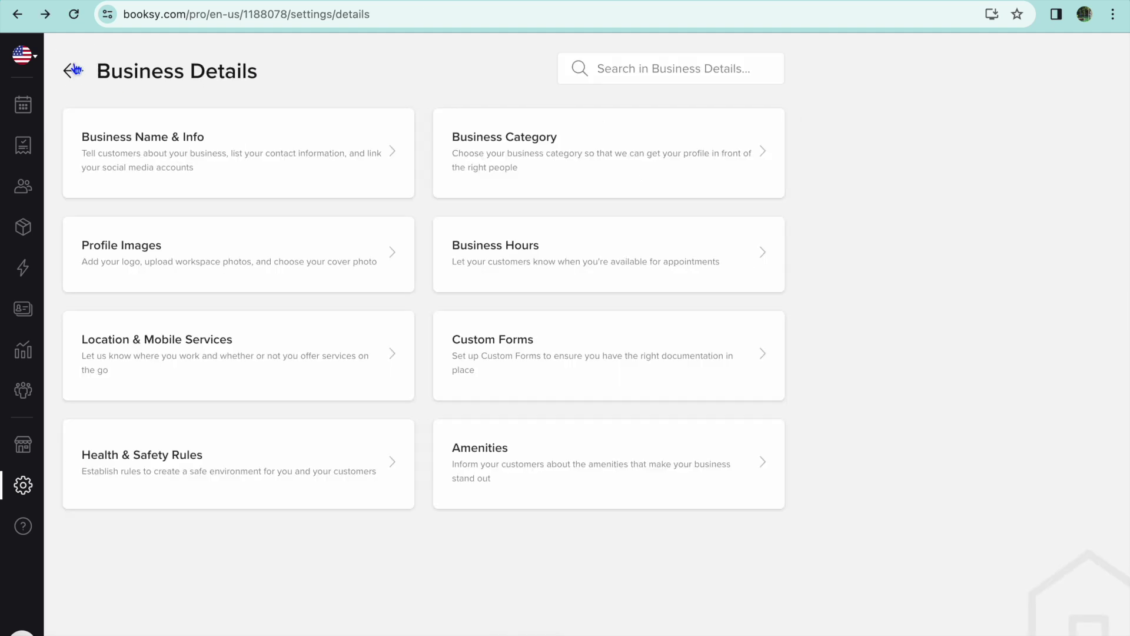
{"action": "left_click", "coordinate": [469, 352]}
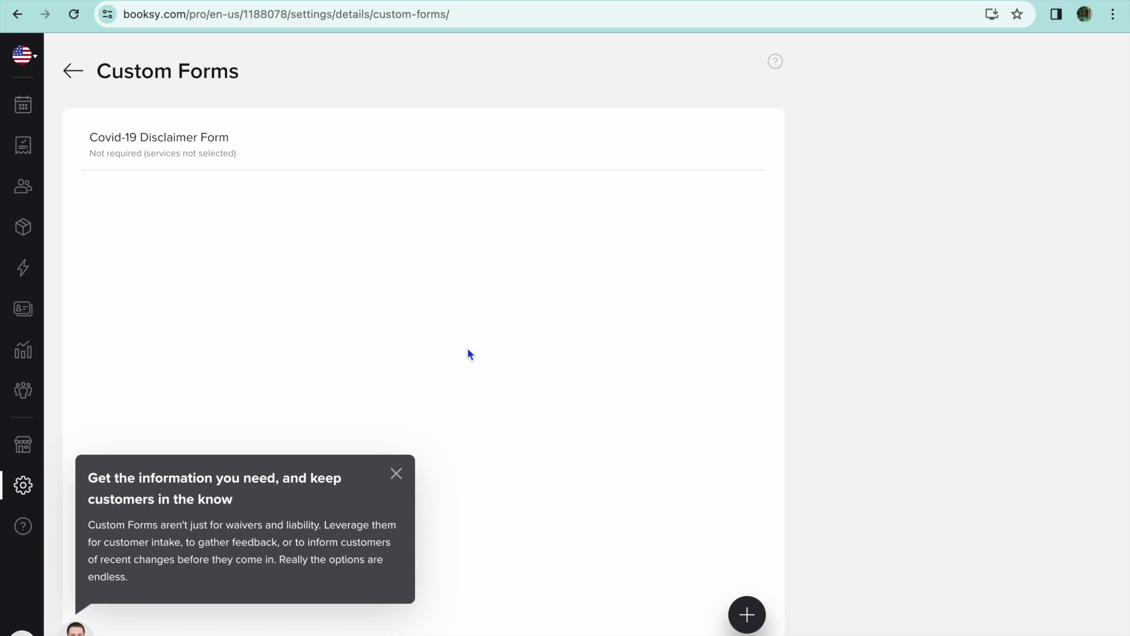
{"action": "left_click", "coordinate": [397, 474]}
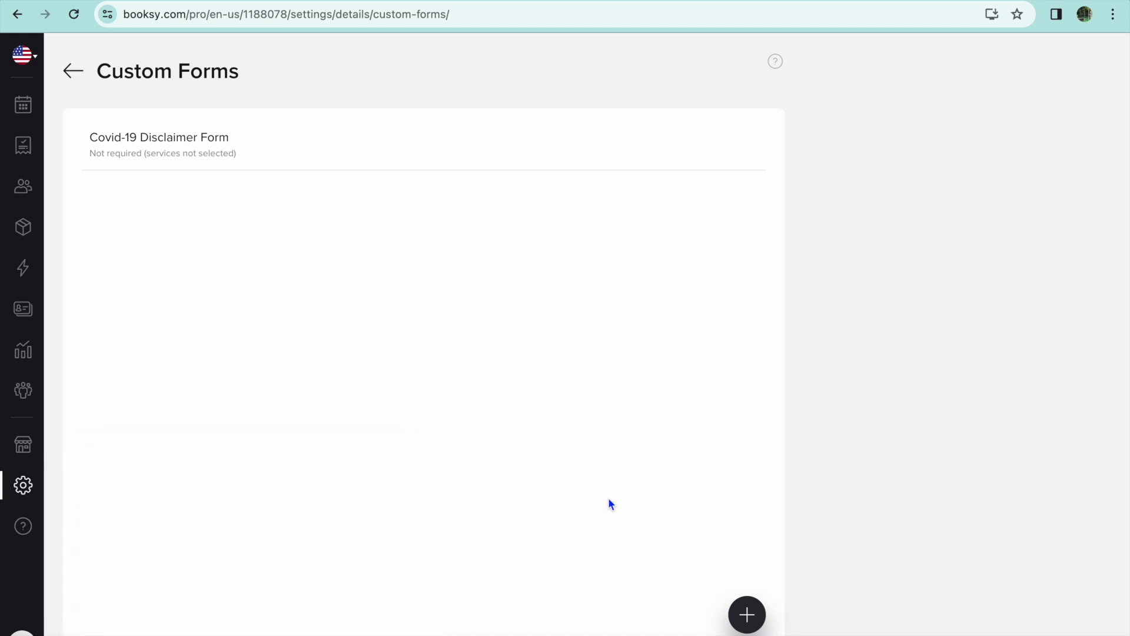
{"action": "left_click", "coordinate": [745, 617]}
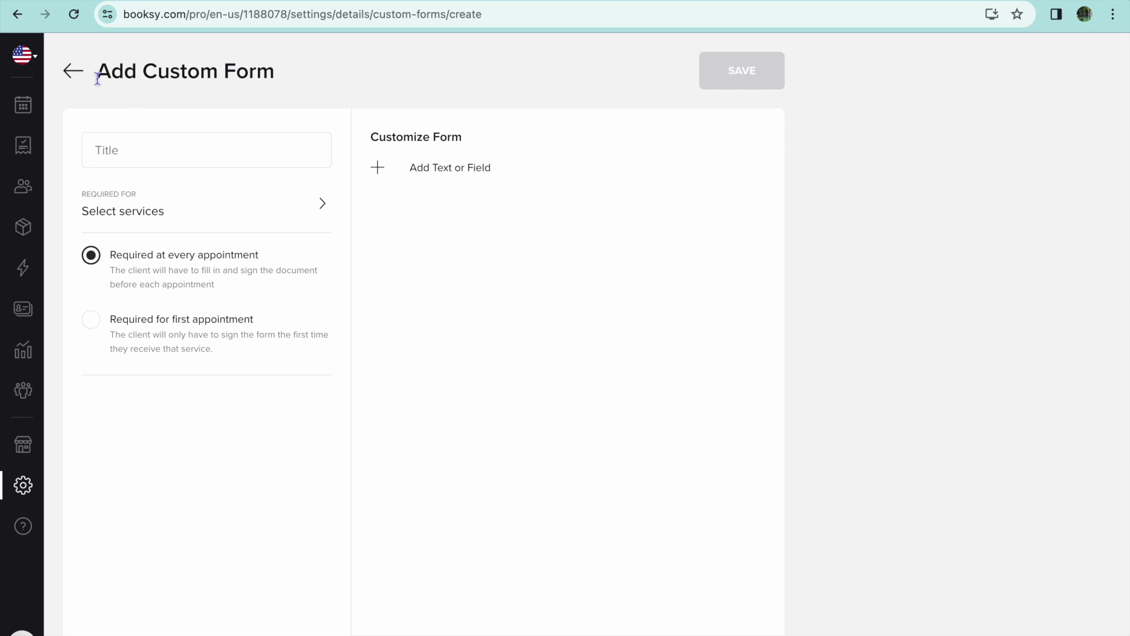
{"action": "left_click", "coordinate": [71, 70]}
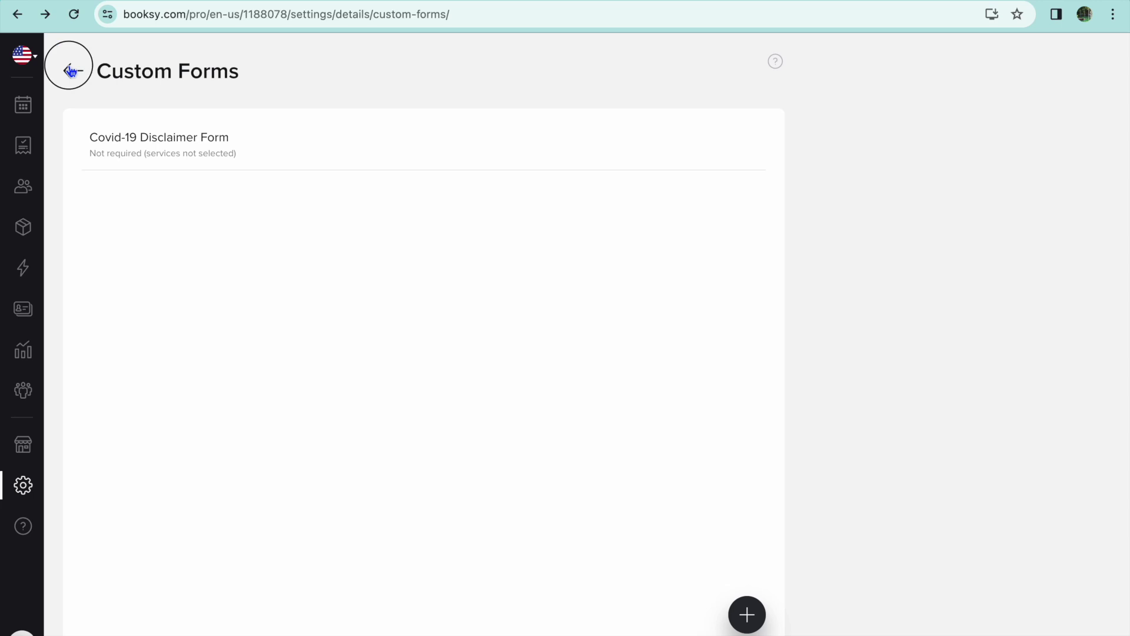
{"action": "left_click", "coordinate": [72, 71]}
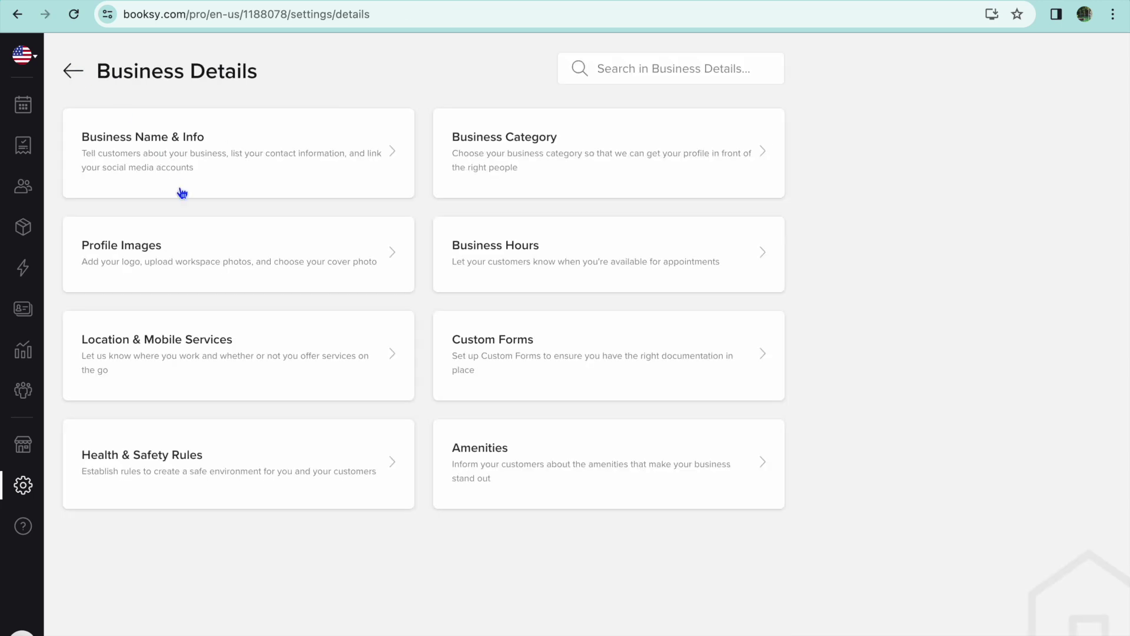
{"action": "left_click", "coordinate": [247, 365]}
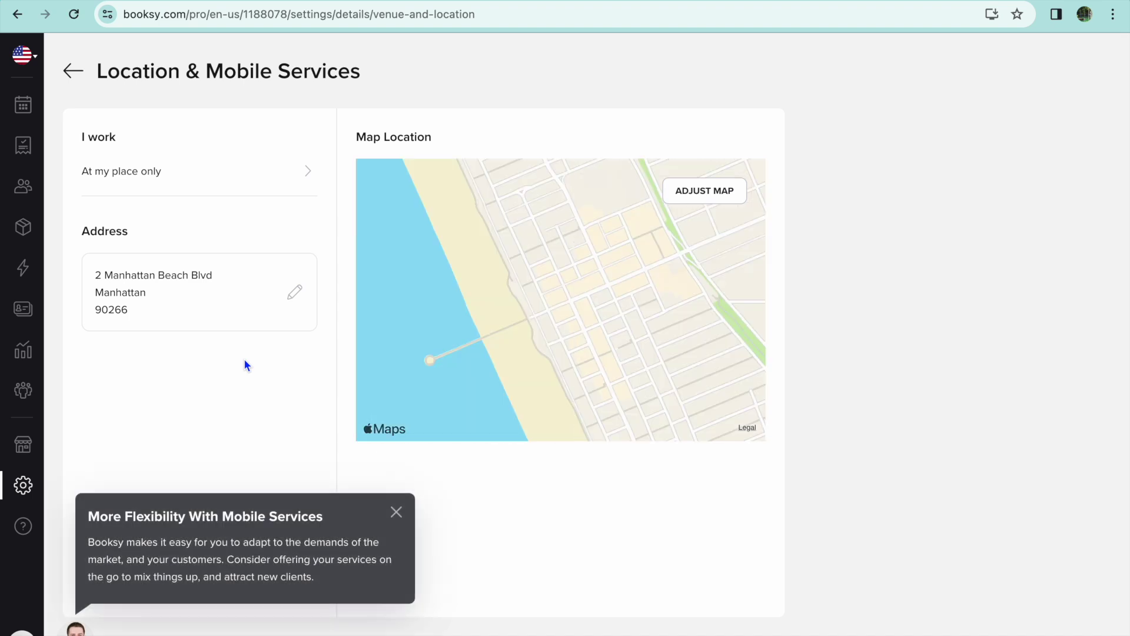
{"action": "left_click", "coordinate": [396, 513]}
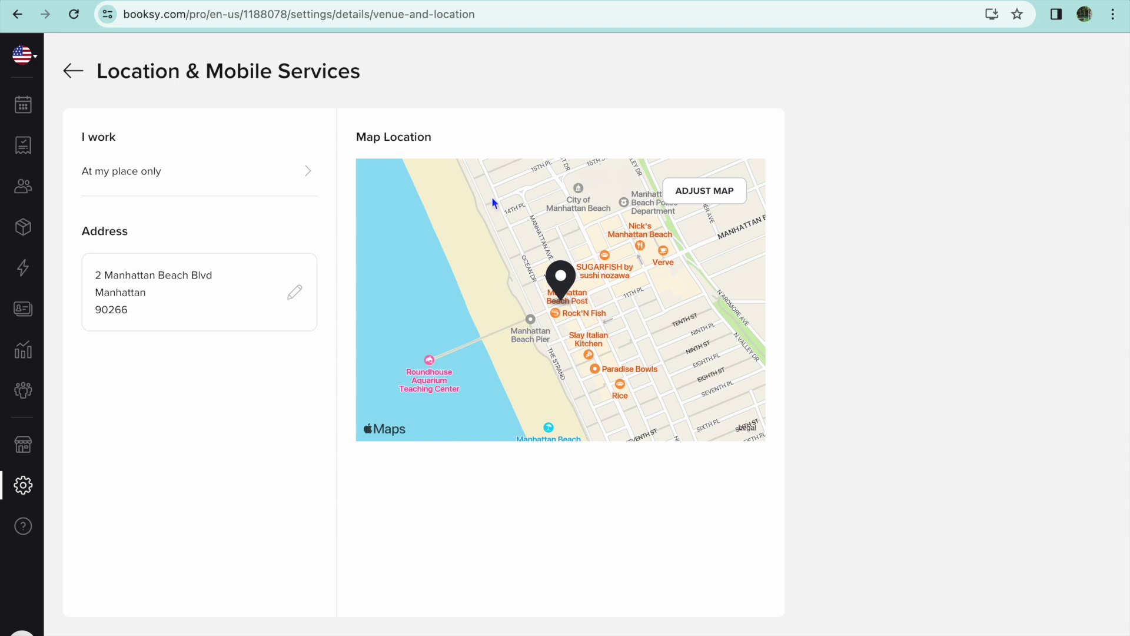
{"action": "left_click", "coordinate": [73, 72]}
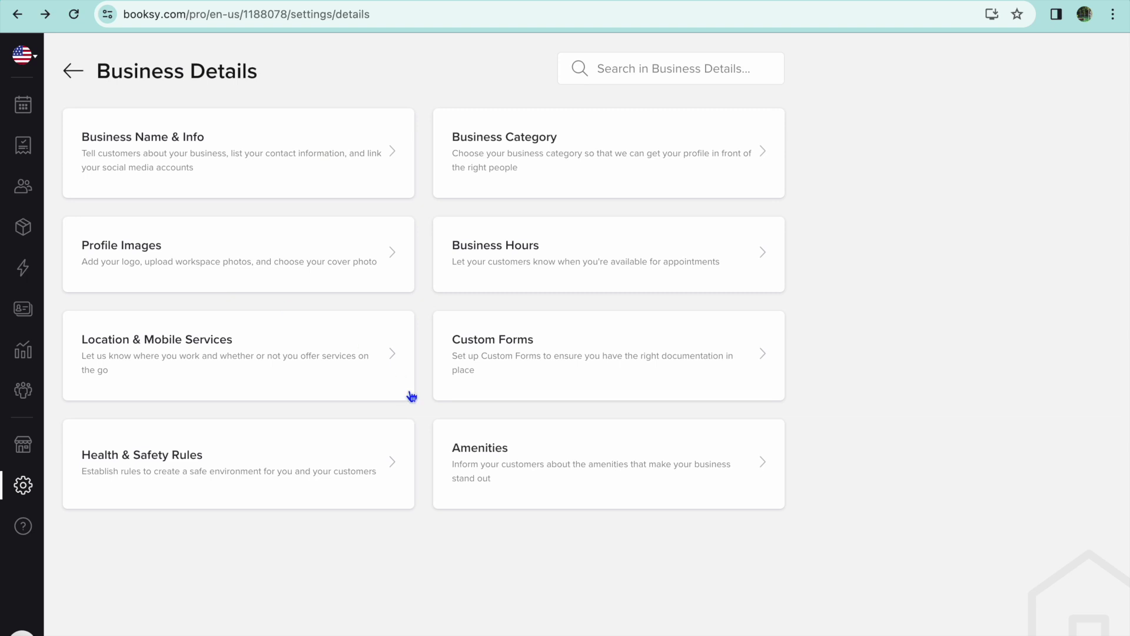
{"action": "left_click", "coordinate": [552, 469]}
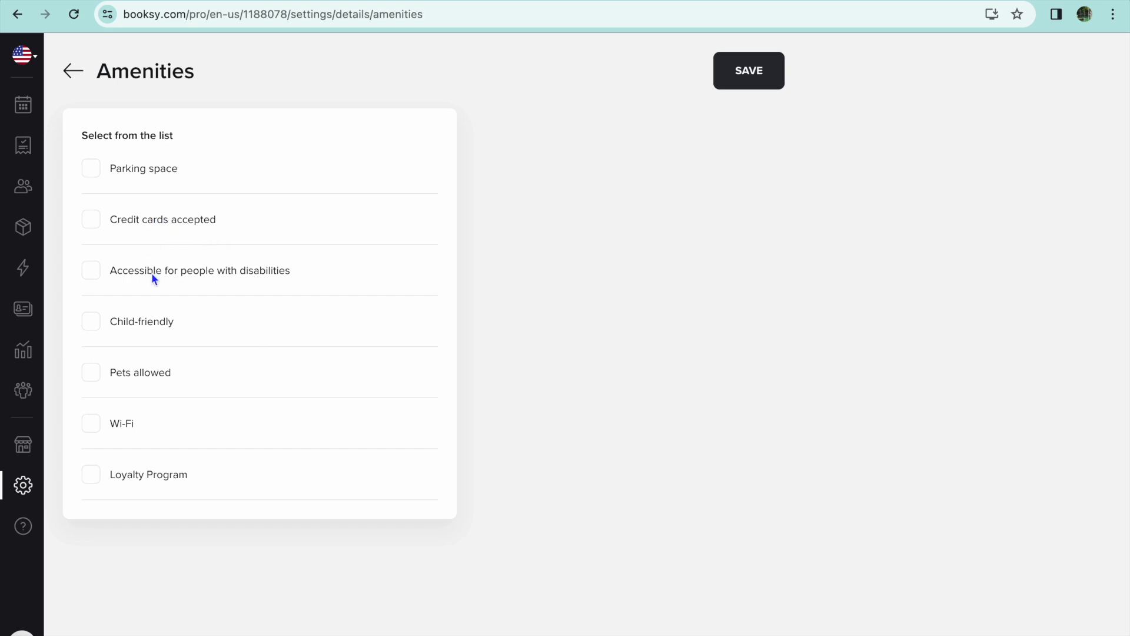
{"action": "left_click", "coordinate": [73, 71]}
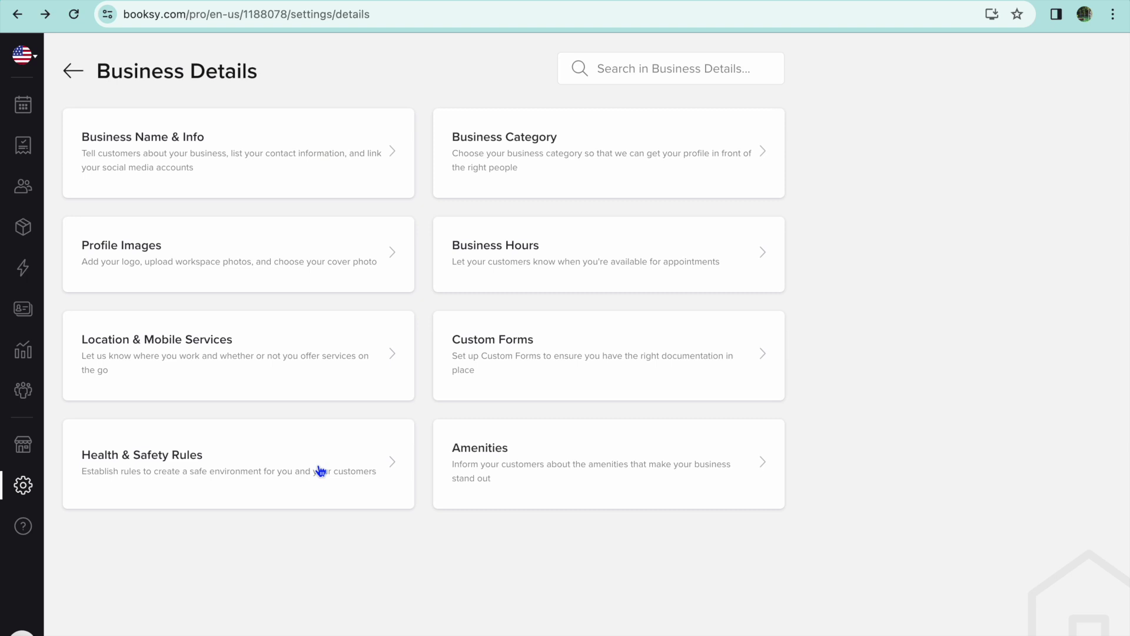
{"action": "left_click", "coordinate": [266, 251]}
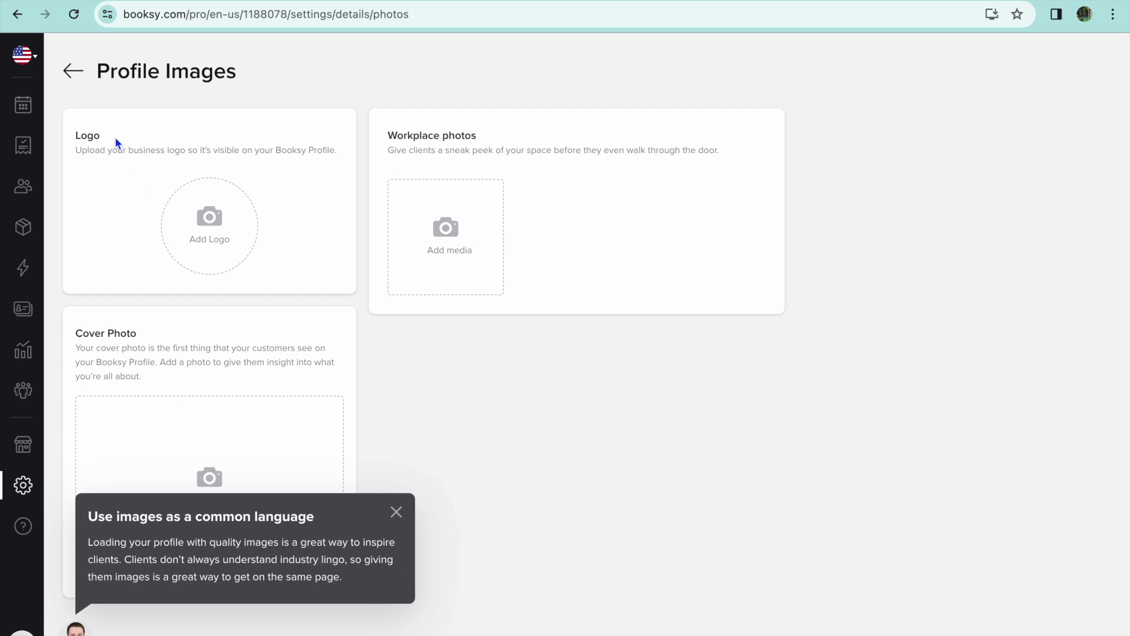
{"action": "left_click", "coordinate": [74, 72]}
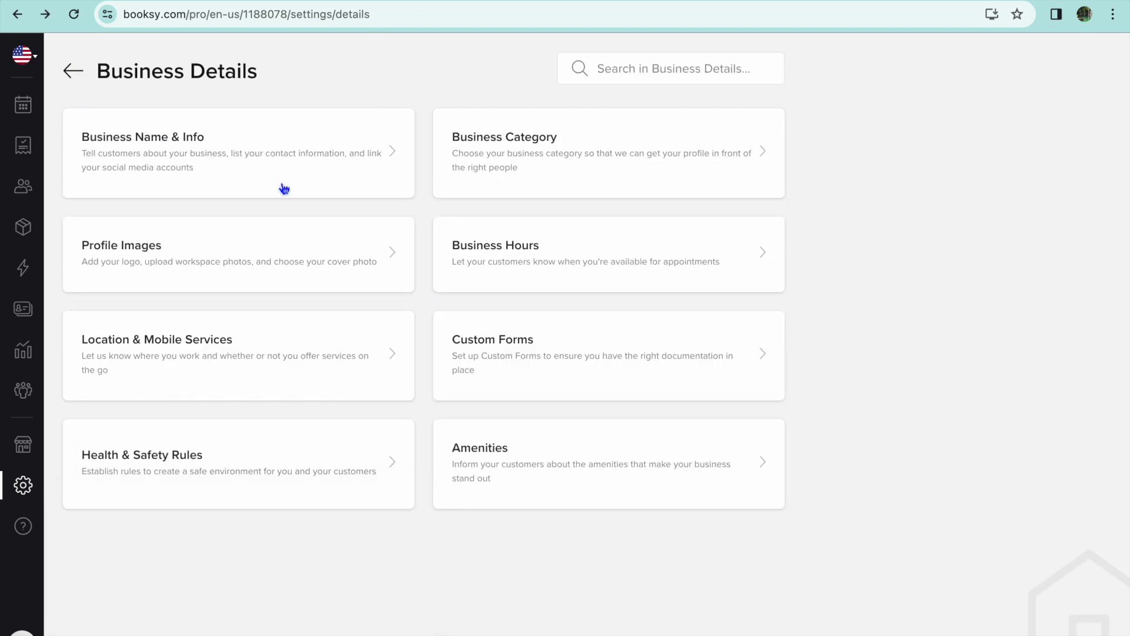
{"action": "left_click", "coordinate": [73, 71]}
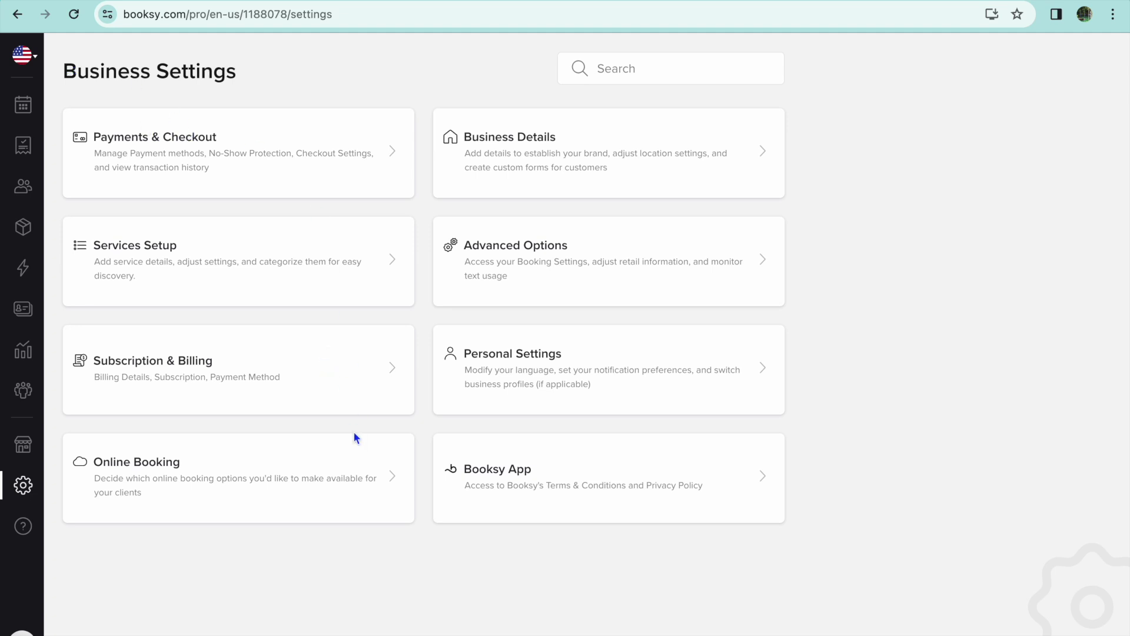
{"action": "left_click", "coordinate": [241, 156]}
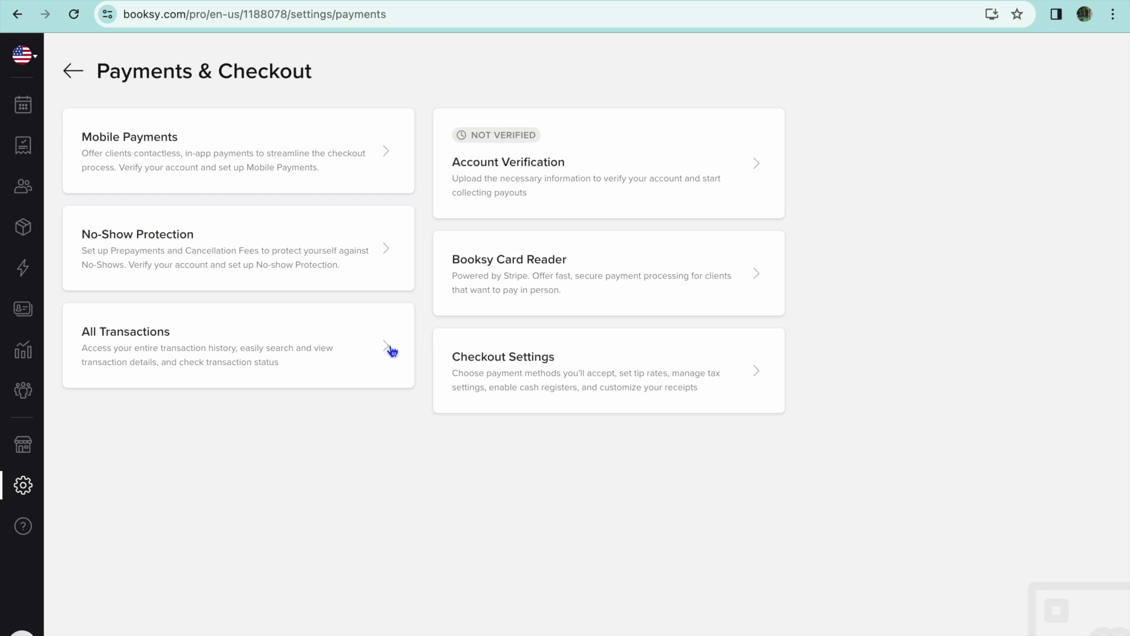
{"action": "left_click", "coordinate": [514, 379]}
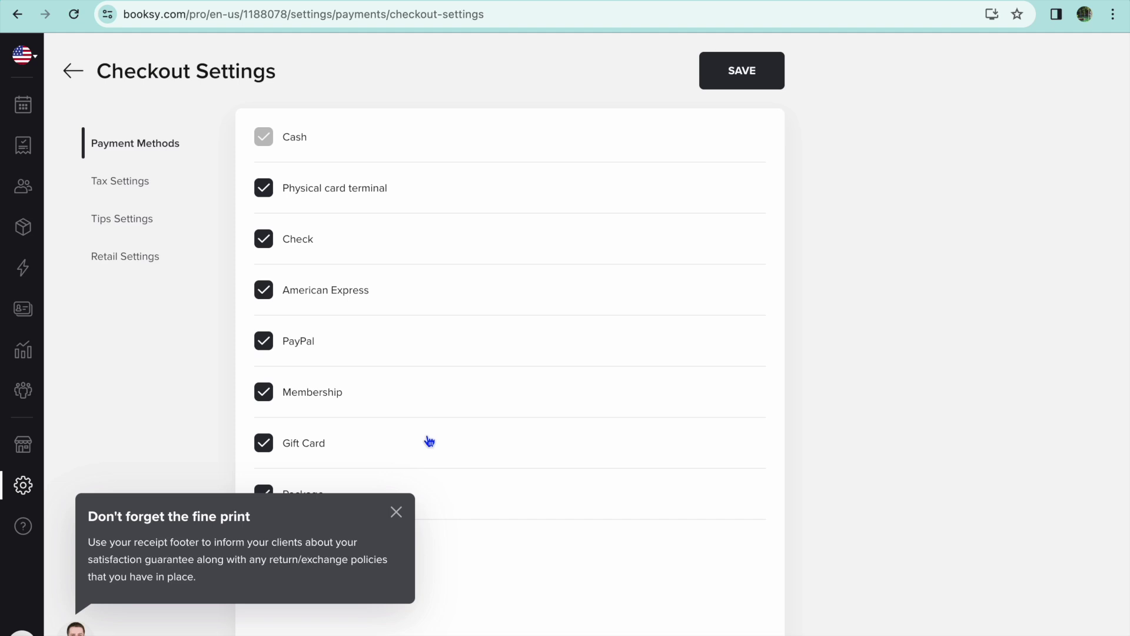
{"action": "left_click", "coordinate": [132, 222]}
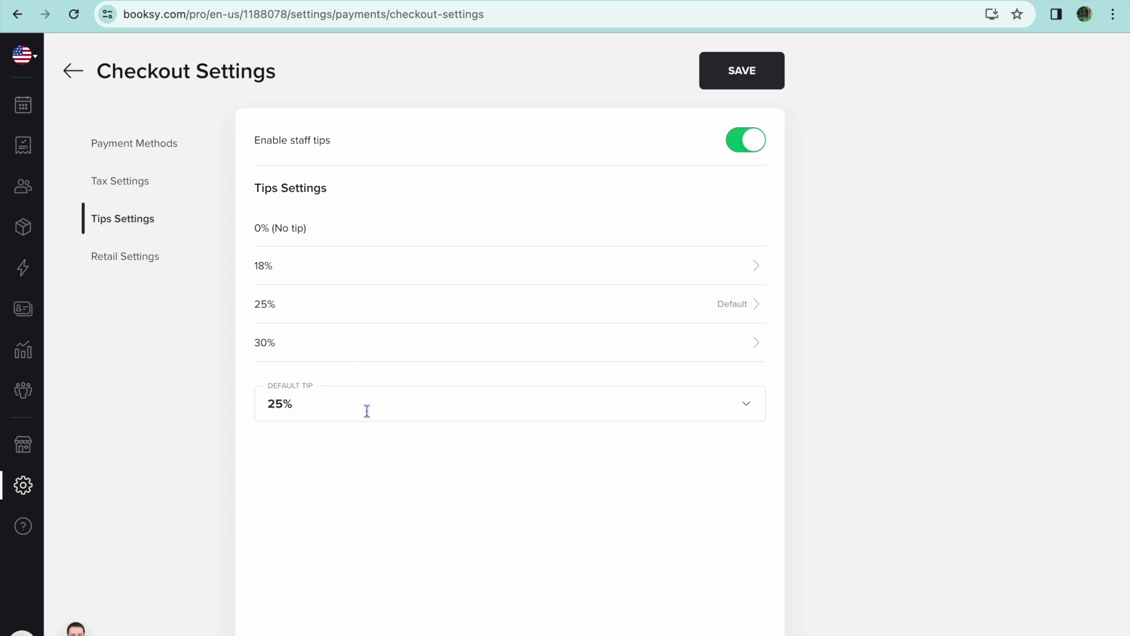
{"action": "left_click", "coordinate": [67, 71]}
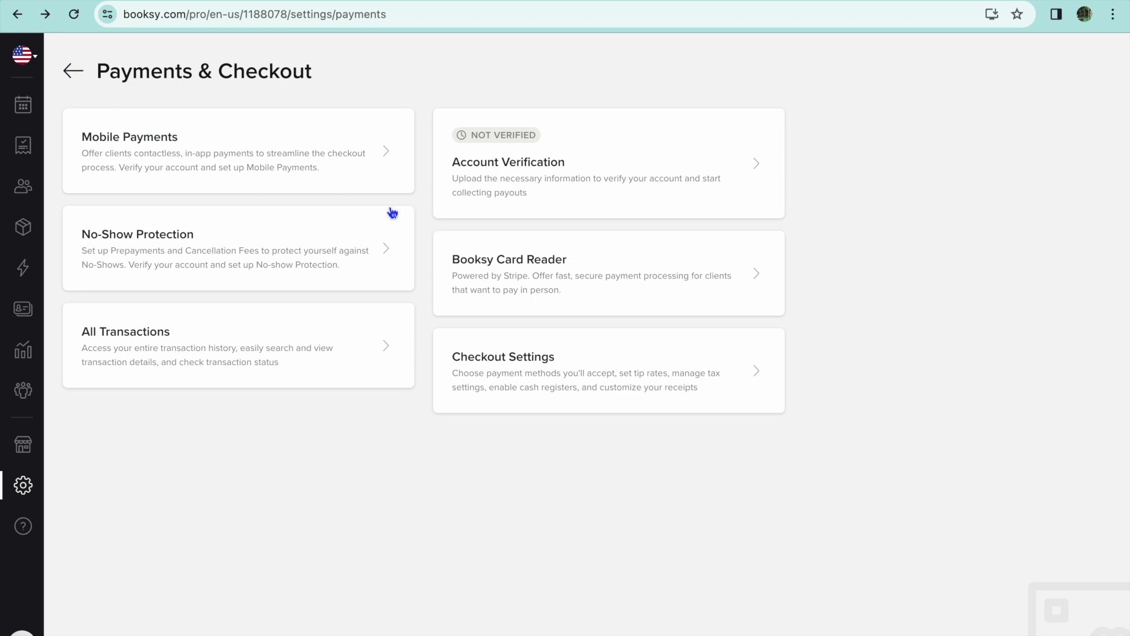
{"action": "left_click", "coordinate": [562, 175]}
{"action": "left_click", "coordinate": [308, 174]}
{"action": "left_click", "coordinate": [170, 351]}
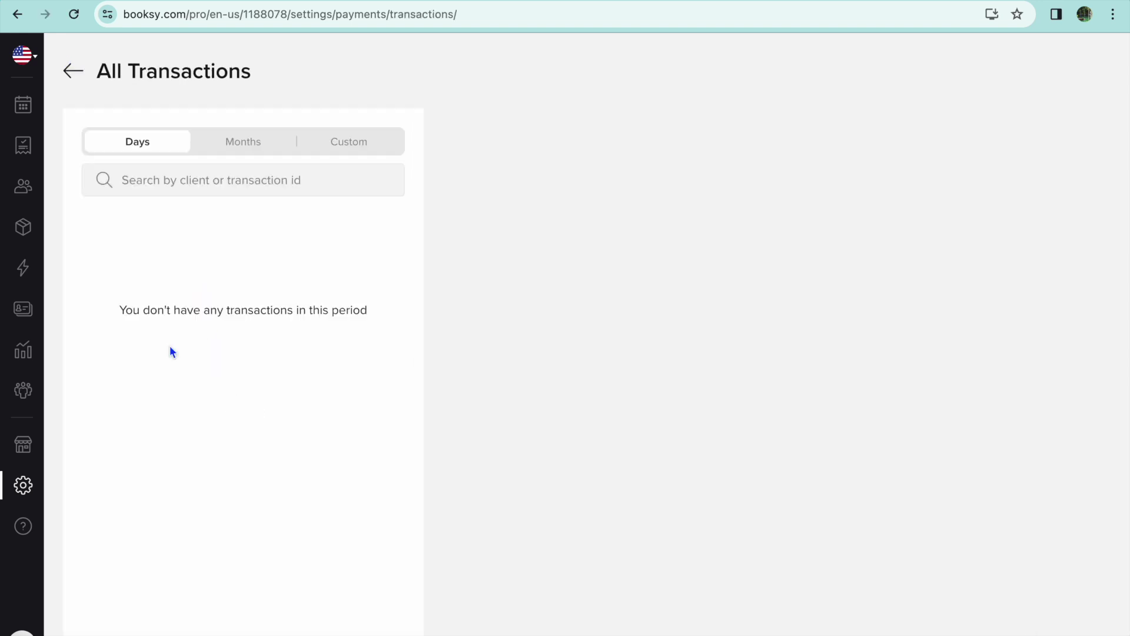
{"action": "left_click", "coordinate": [74, 73]}
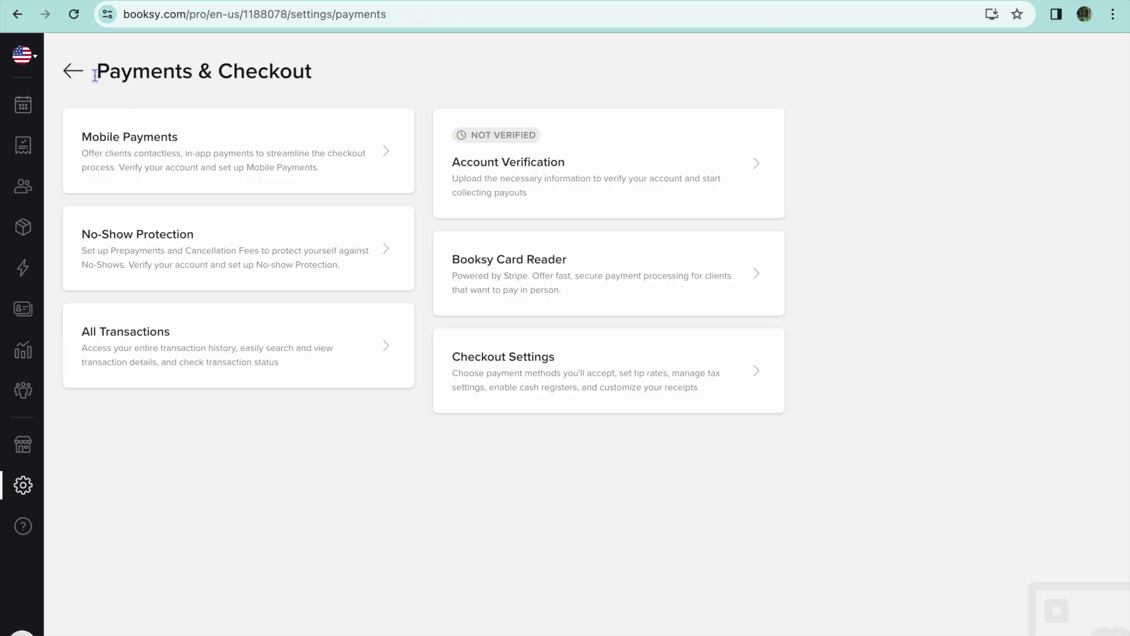
{"action": "left_click", "coordinate": [75, 71]}
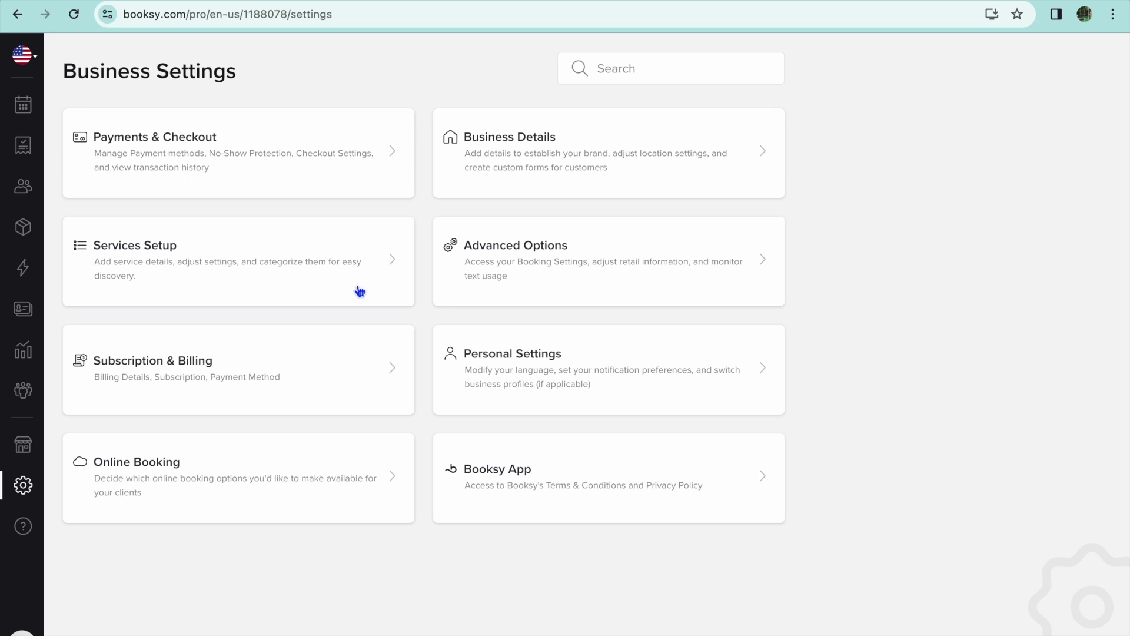
{"action": "left_click", "coordinate": [538, 271]}
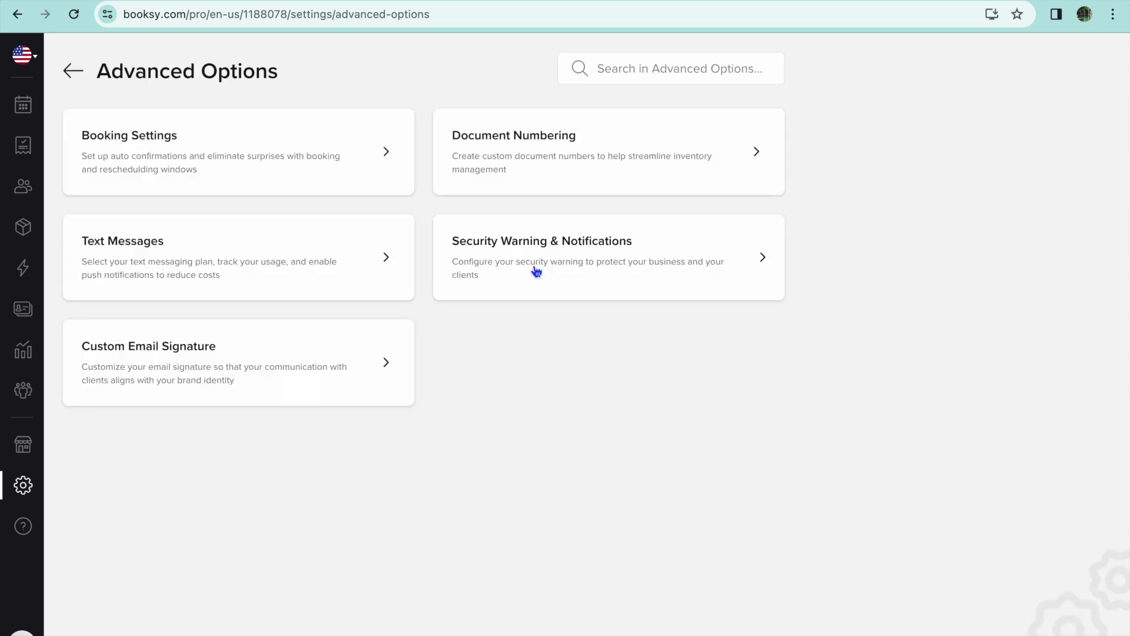
{"action": "left_click", "coordinate": [318, 162]}
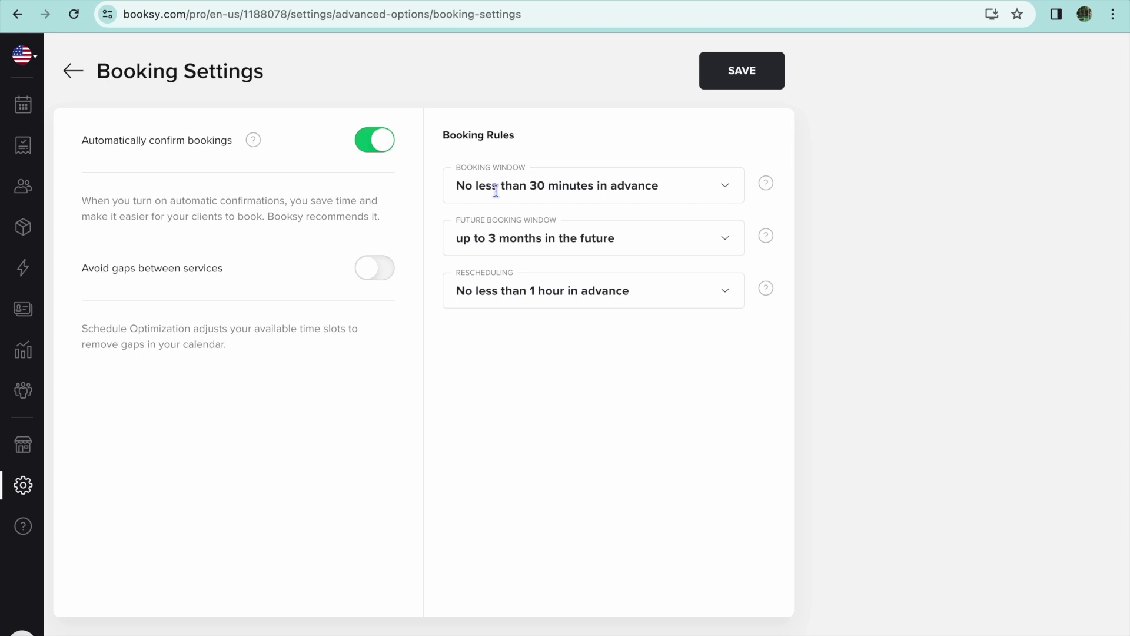
{"action": "left_click", "coordinate": [72, 74]}
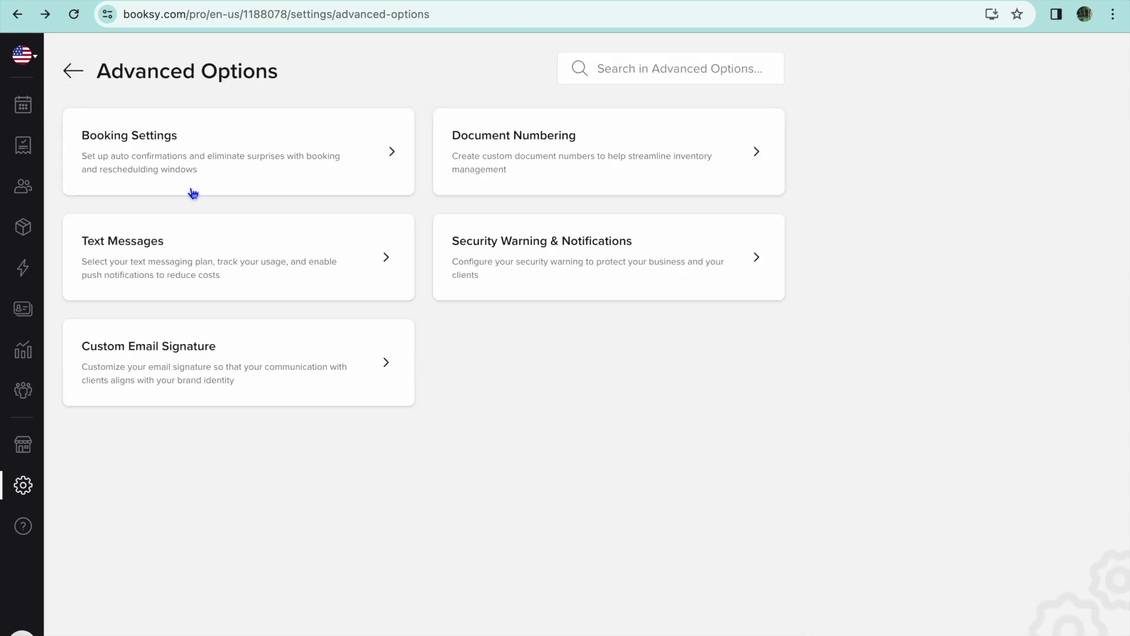
{"action": "left_click", "coordinate": [212, 287]}
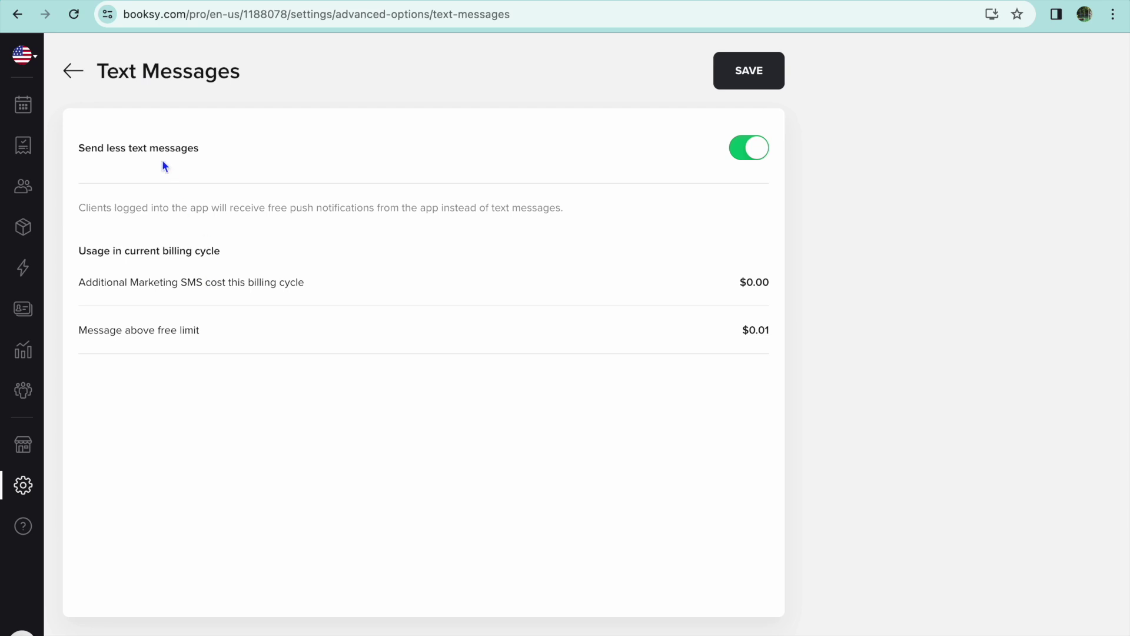
{"action": "left_click", "coordinate": [74, 72]}
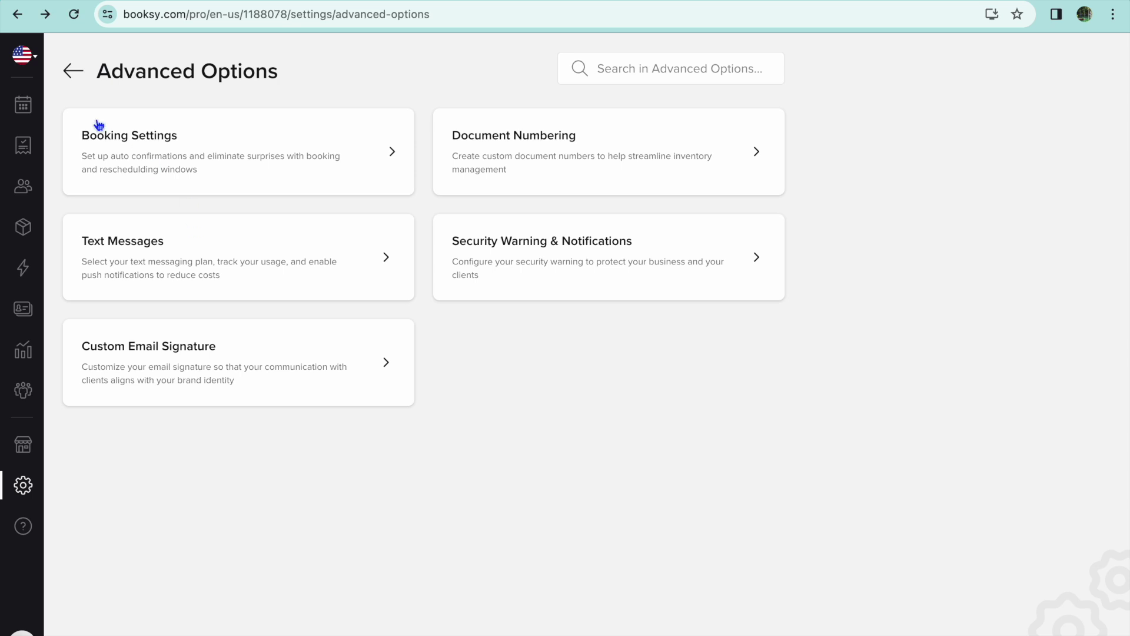
{"action": "left_click", "coordinate": [73, 71]}
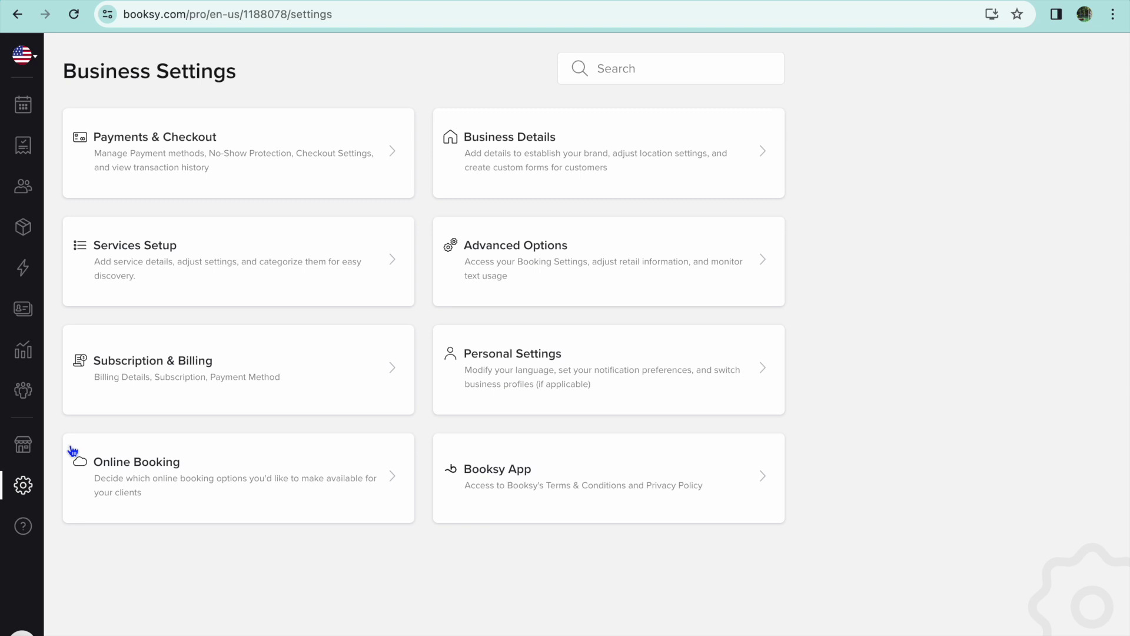
- View the business profile, open and discard an Add New Staff Member form, then return to the calendar
{"action": "left_click", "coordinate": [30, 453]}
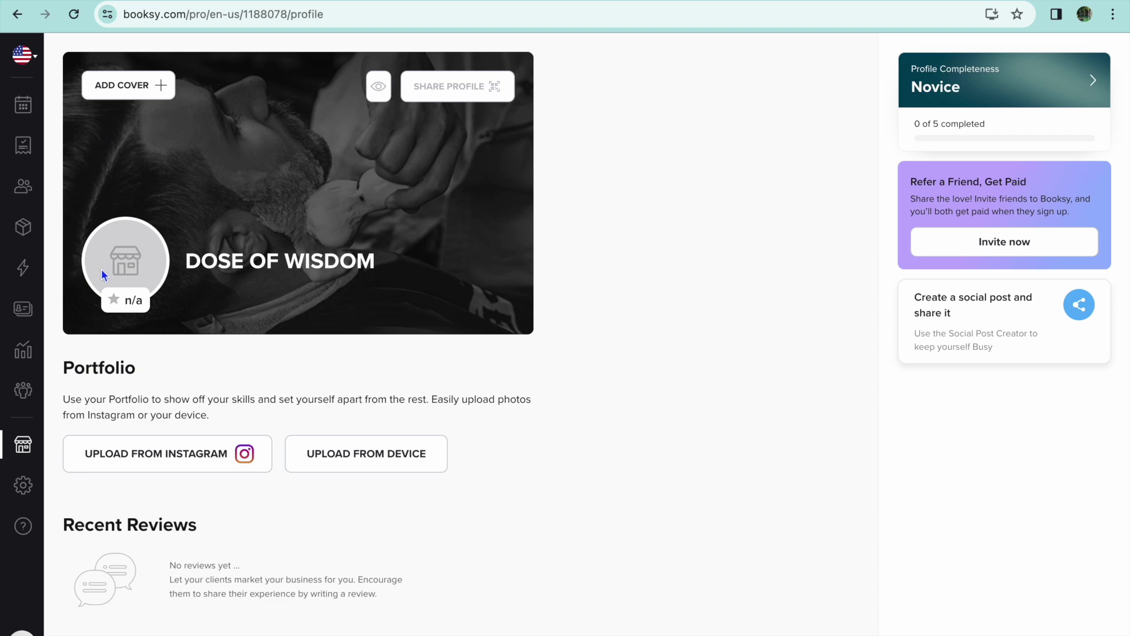
{"action": "left_click", "coordinate": [23, 396]}
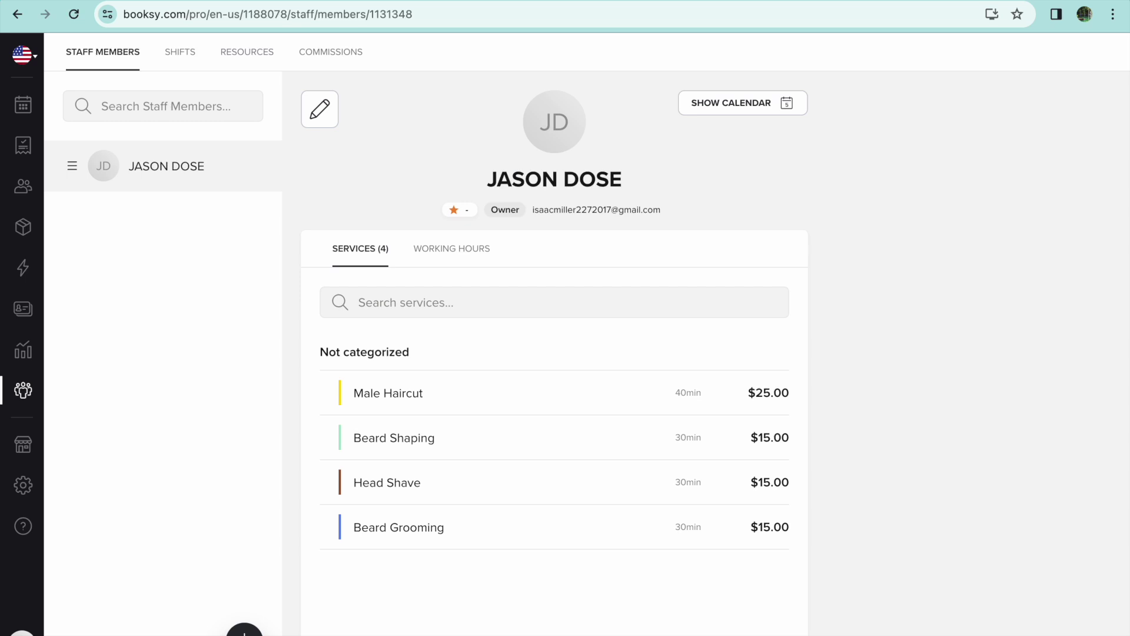
{"action": "left_click", "coordinate": [244, 629]}
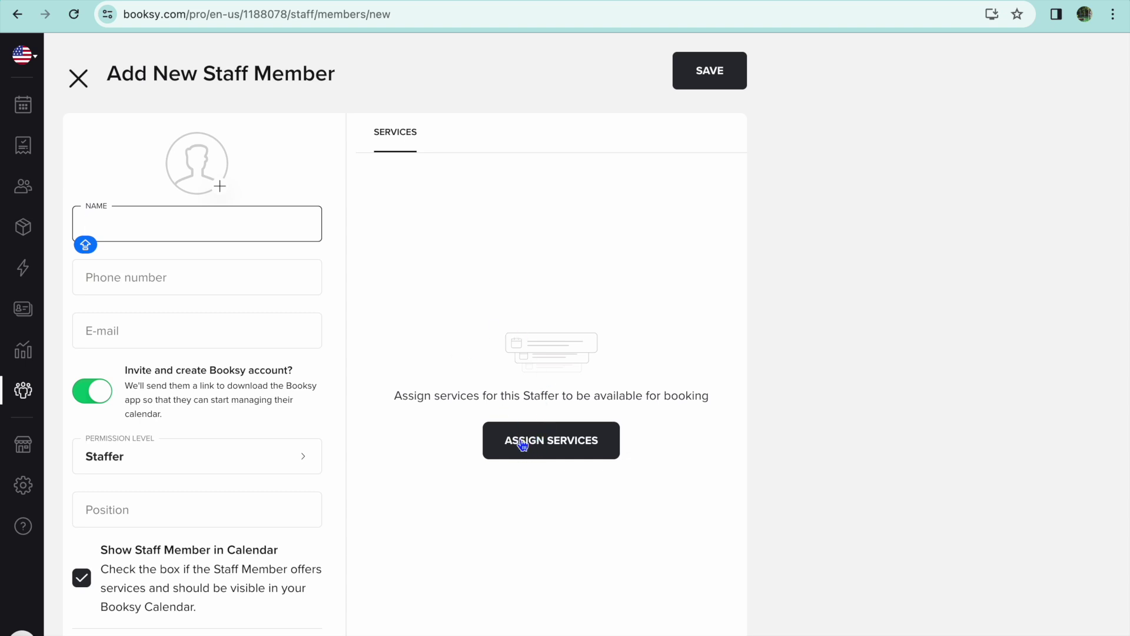
{"action": "left_click", "coordinate": [79, 77]}
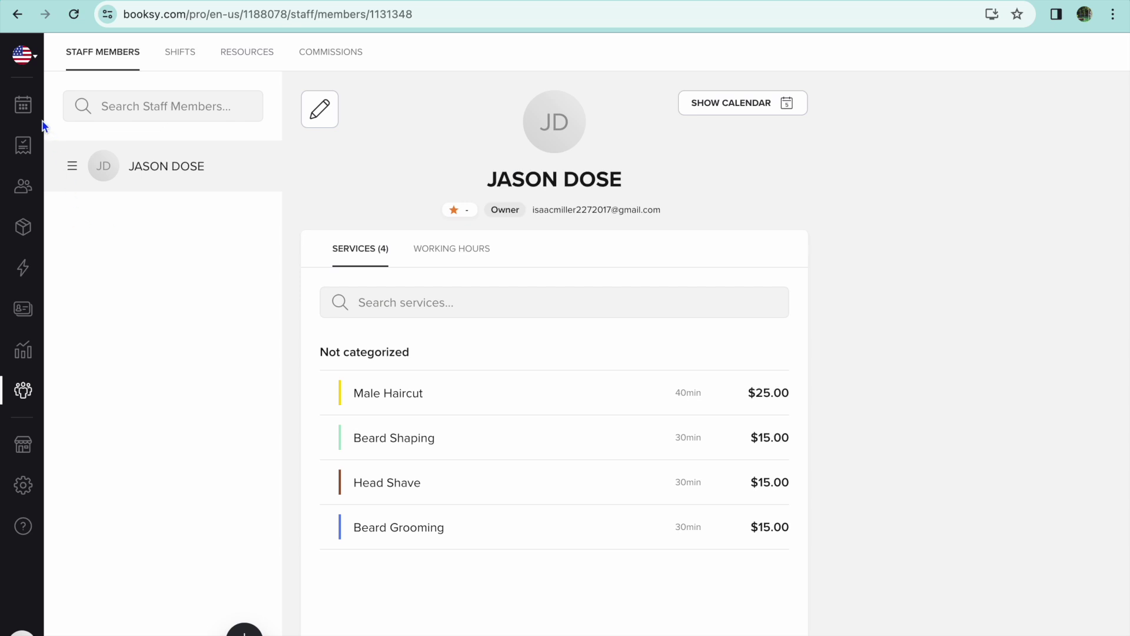
{"action": "left_click", "coordinate": [23, 106]}
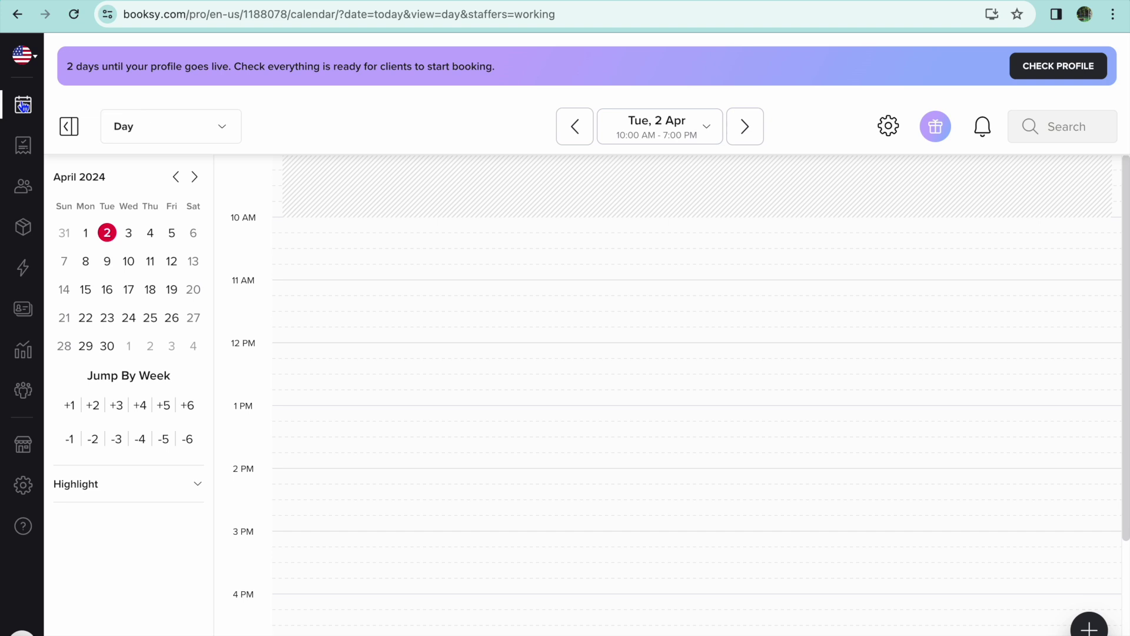
- Check the empty Clients list and Inventory, preview New Product, then open Marketing
{"action": "left_click", "coordinate": [28, 194]}
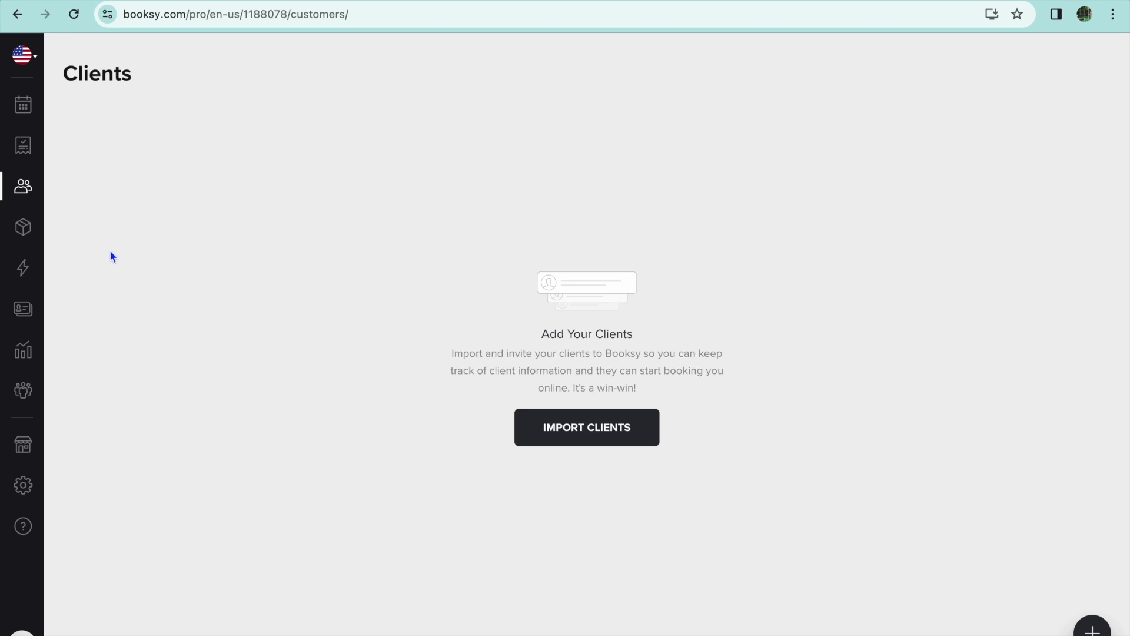
{"action": "left_click", "coordinate": [28, 231]}
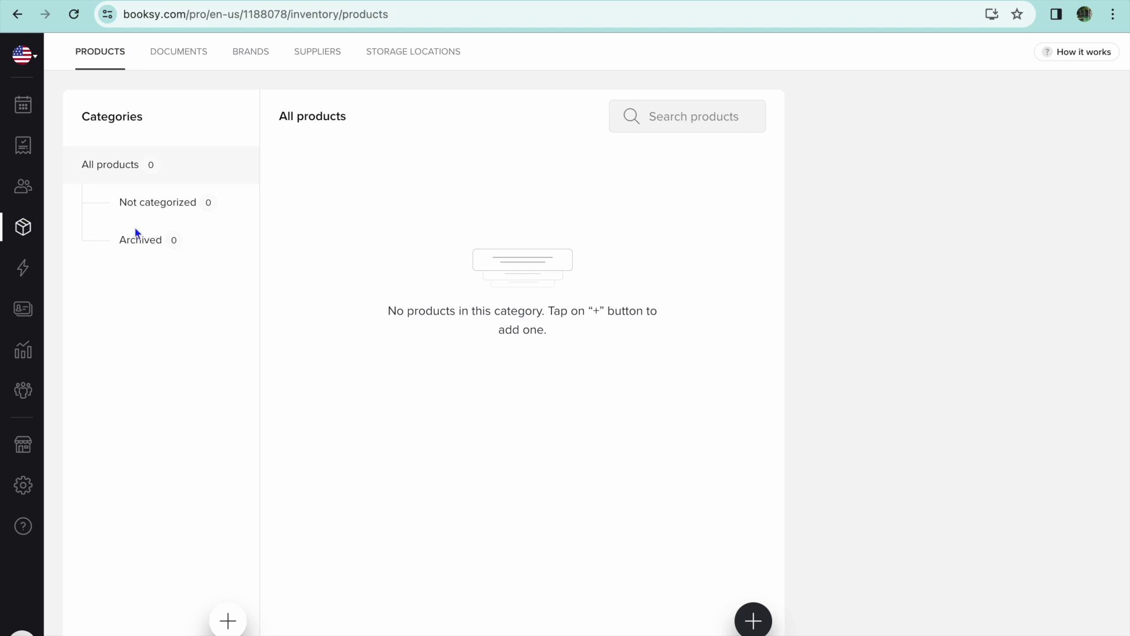
{"action": "left_click", "coordinate": [754, 620]}
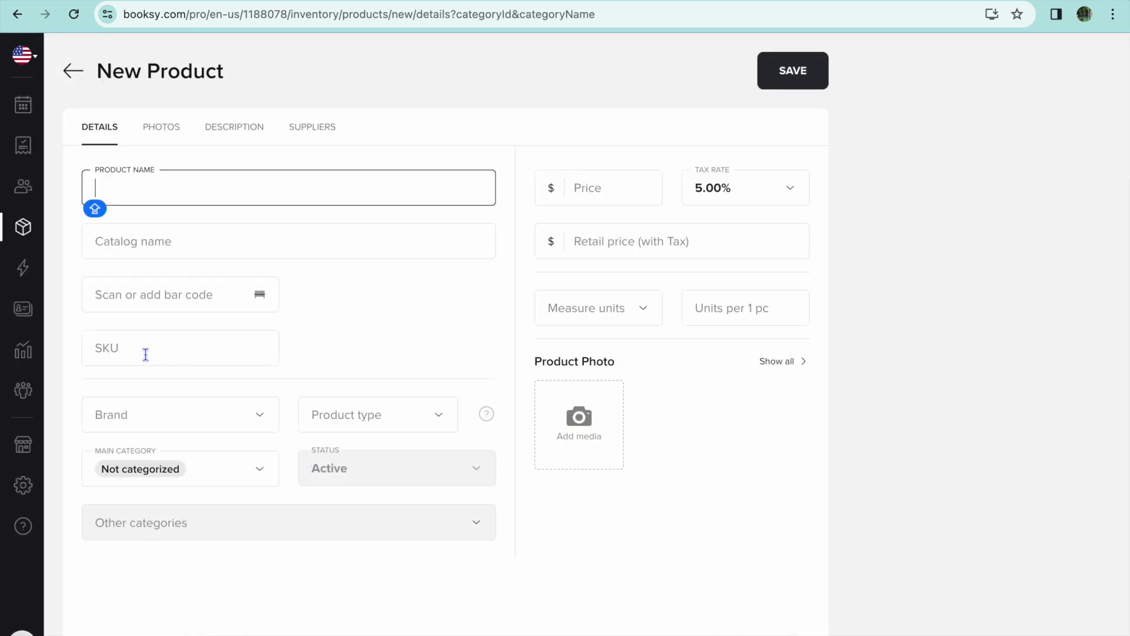
{"action": "left_click", "coordinate": [29, 272]}
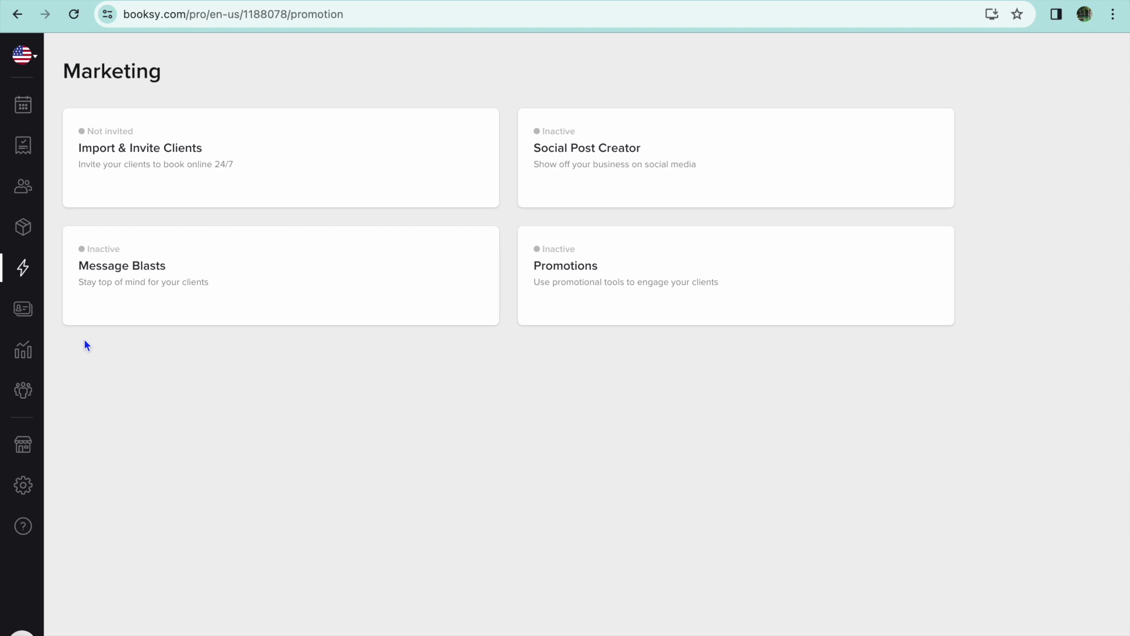
{"action": "left_click", "coordinate": [32, 316]}
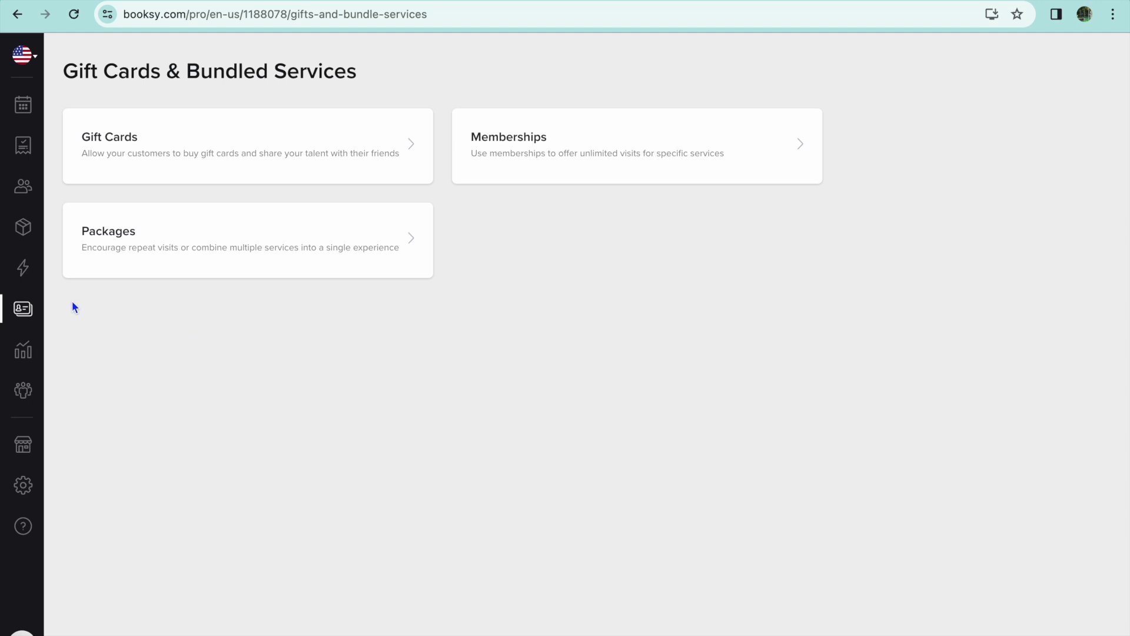
- Review Gift Cards' Purchased and Purchase Methods tabs: no active cards, online purchasing not activated
{"action": "left_click", "coordinate": [252, 155]}
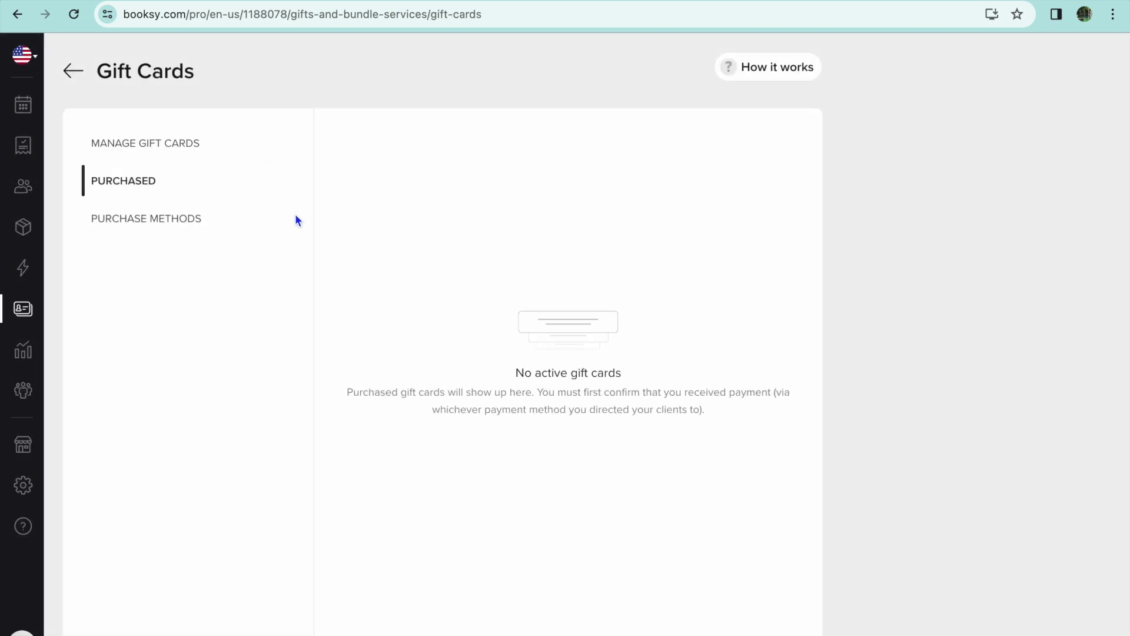
{"action": "left_click", "coordinate": [168, 222]}
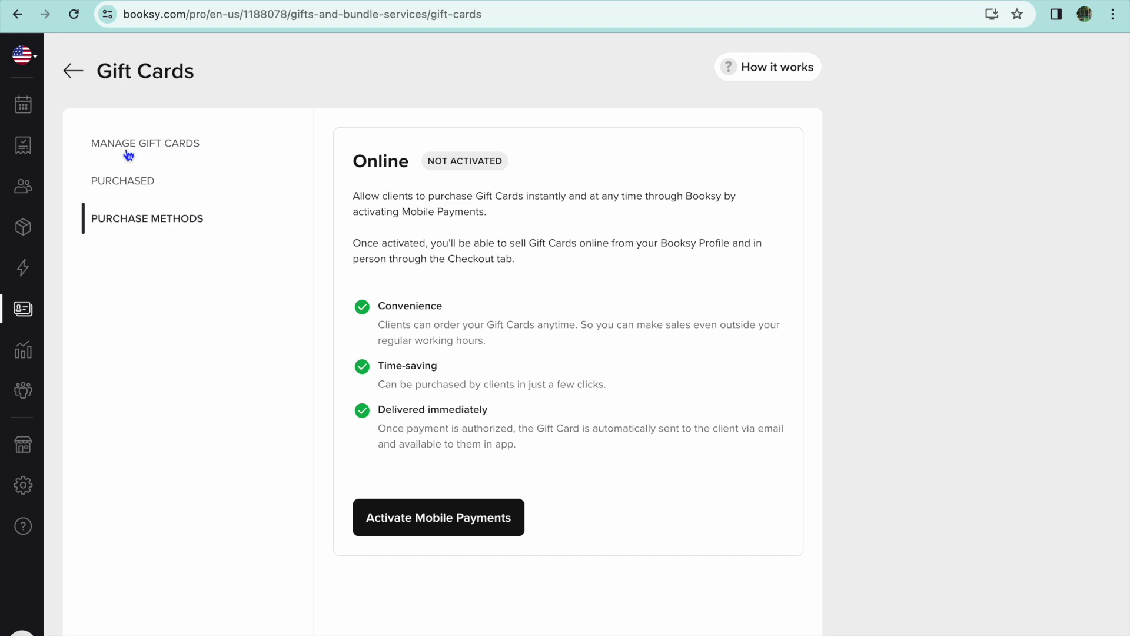
{"action": "left_click", "coordinate": [67, 71]}
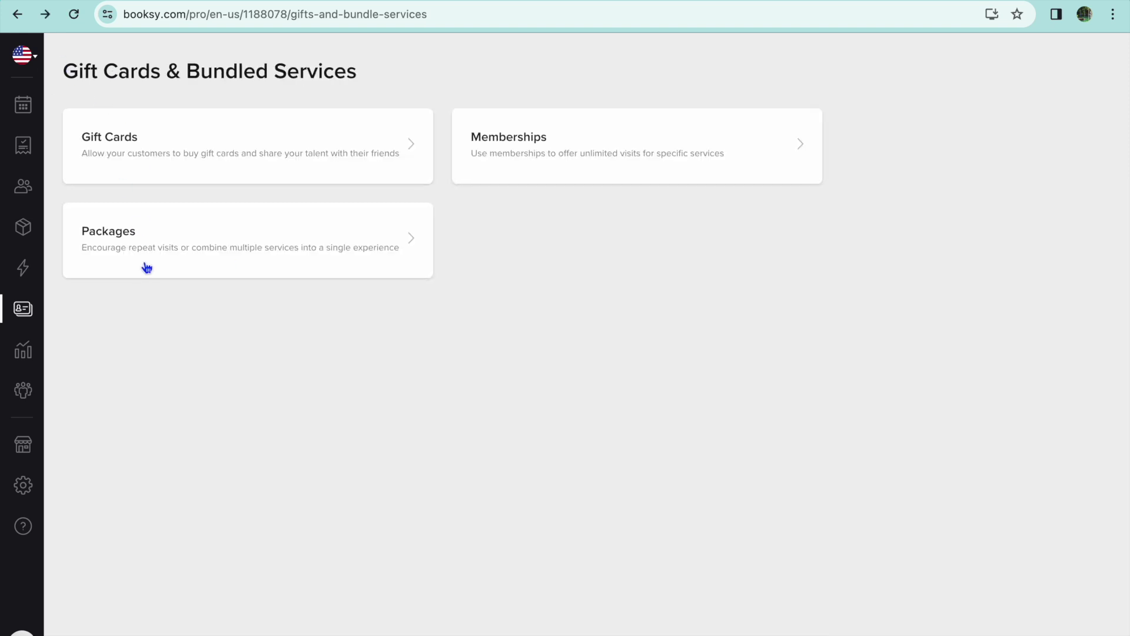